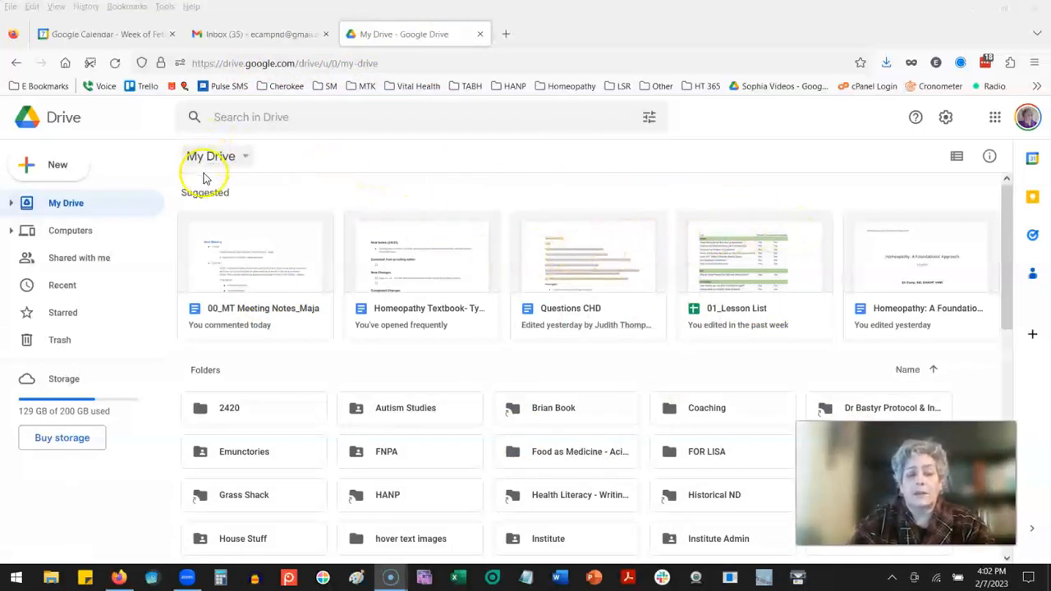
# Step: Create a new blank Google Form in My Drive
pyautogui.click(234, 156)
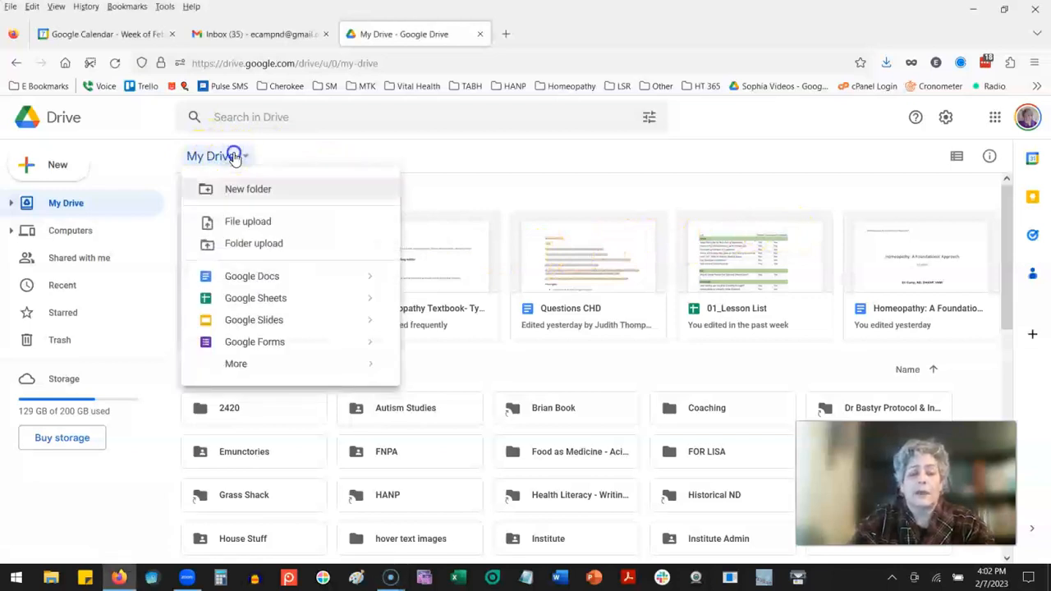
pyautogui.click(234, 156)
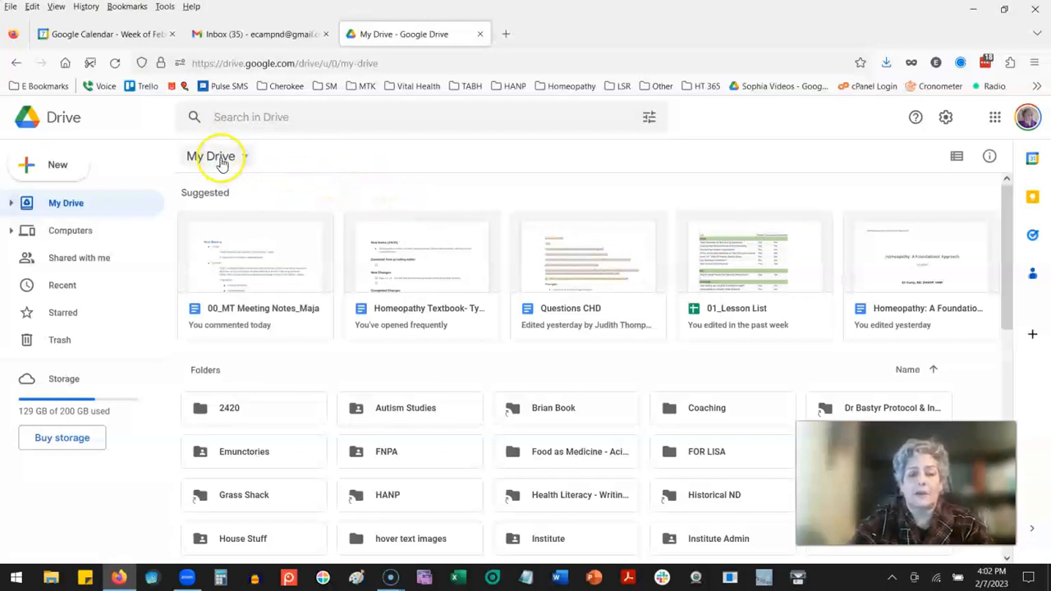
pyautogui.click(57, 166)
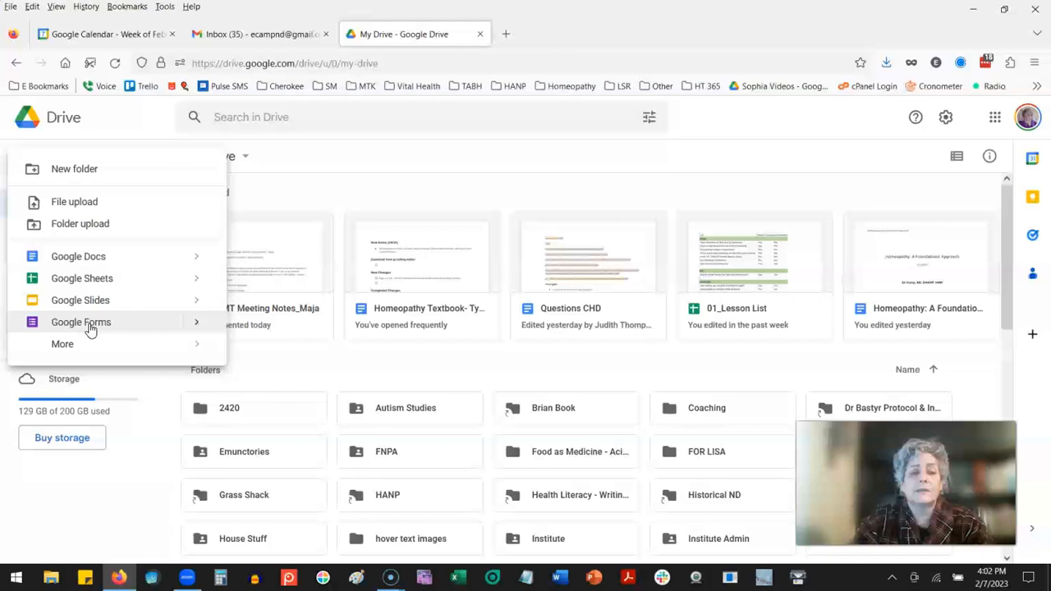
pyautogui.click(76, 346)
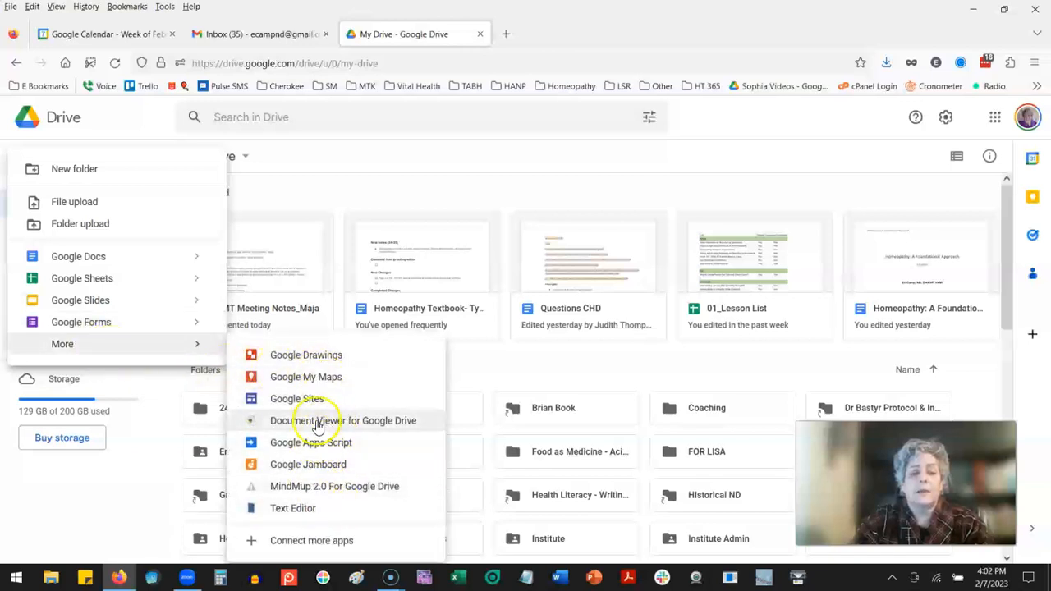
pyautogui.moveTo(155, 326)
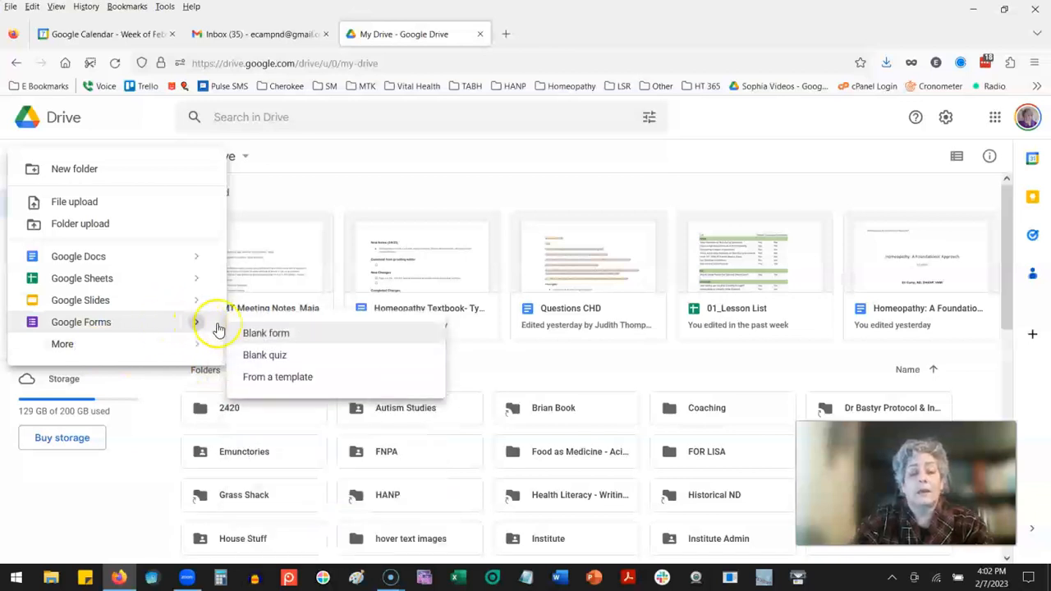
pyautogui.click(253, 332)
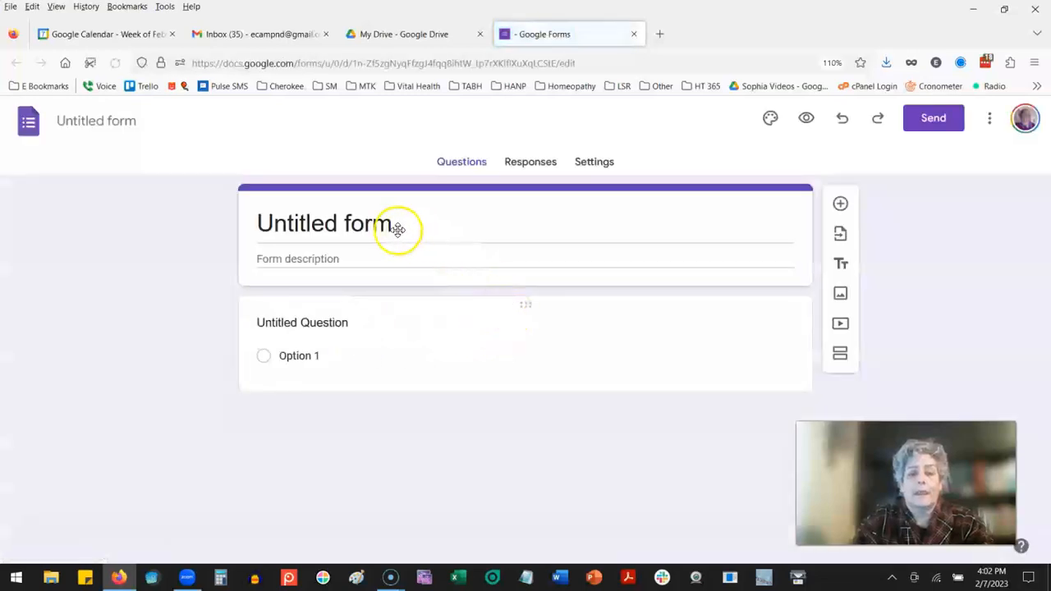
# Step: Title the form "Egg People" and apply the same name to the form's file
pyautogui.click(376, 221)
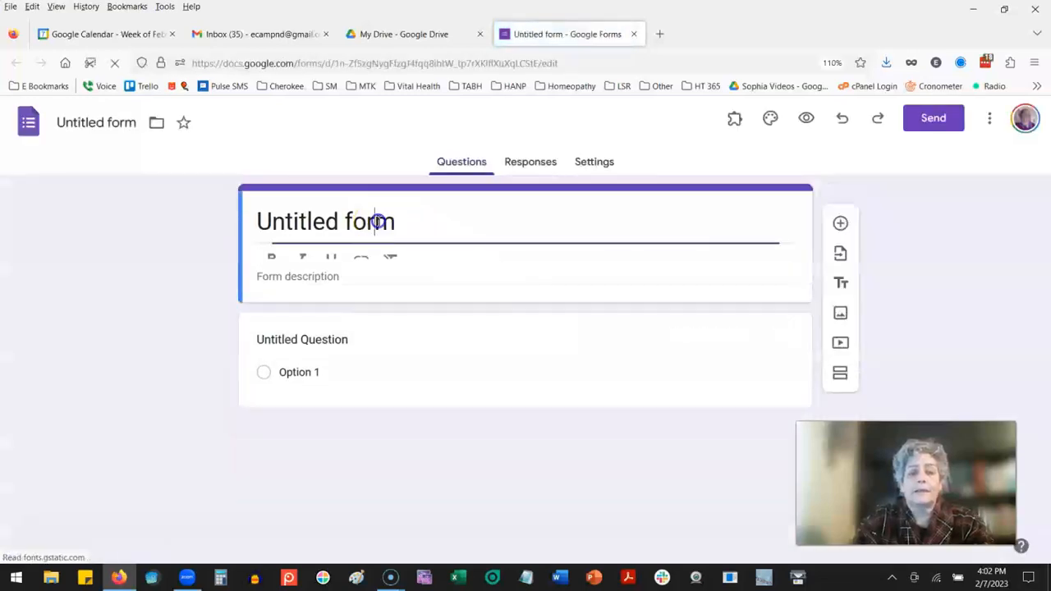
pyautogui.moveTo(399, 222); pyautogui.dragTo(258, 216)
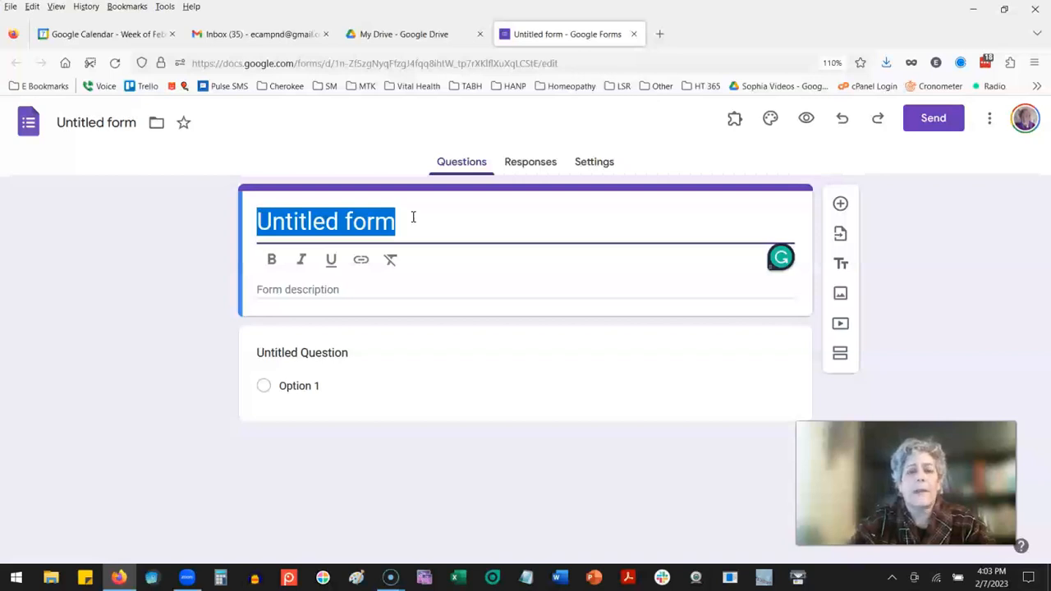
pyautogui.write('Egg People')
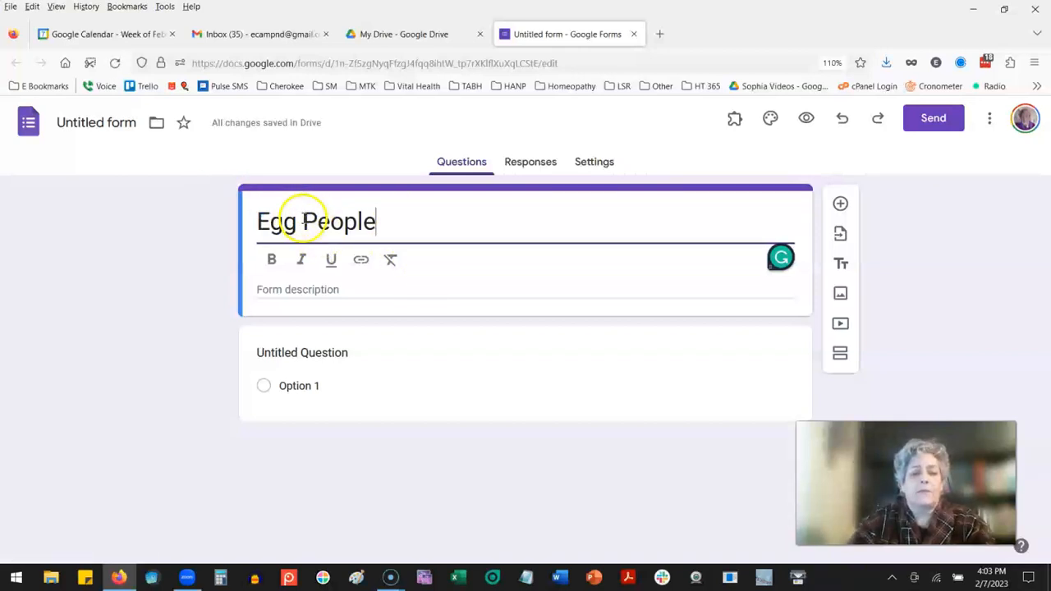
pyautogui.click(207, 158)
pyautogui.click(103, 124)
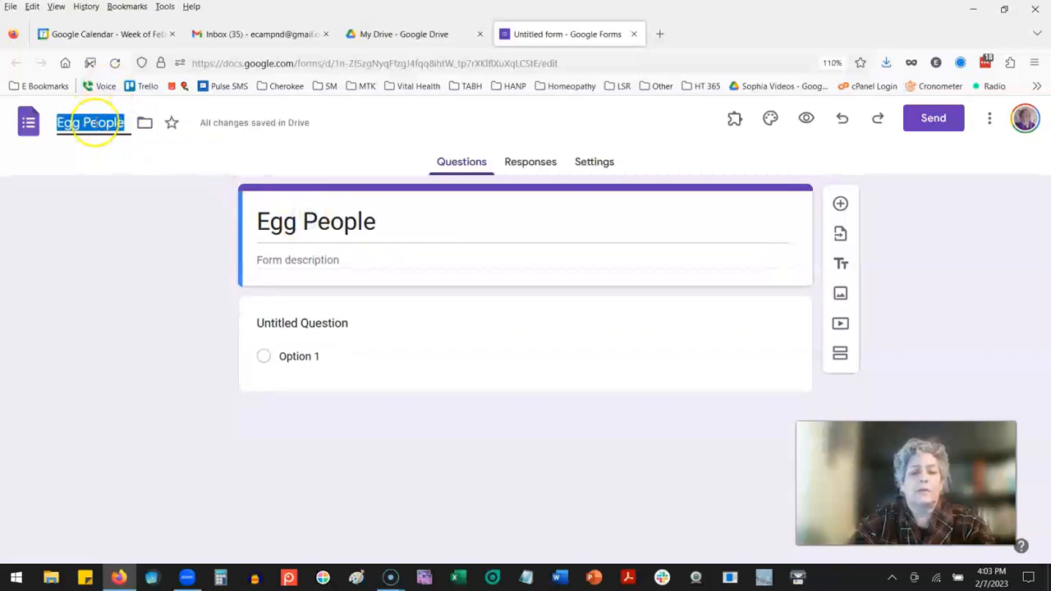
pyautogui.click(94, 123)
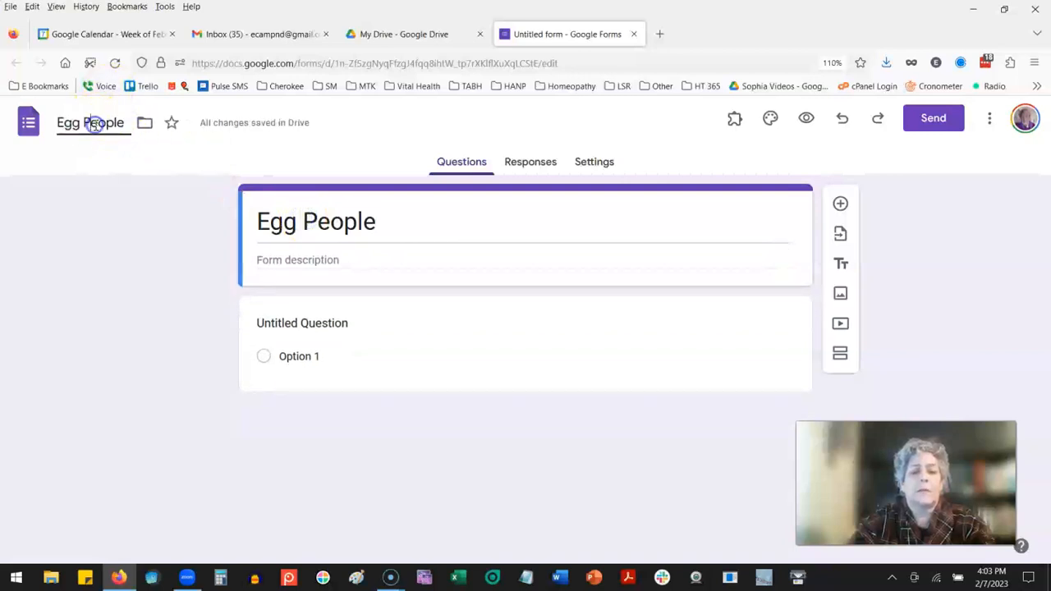
pyautogui.click(104, 123)
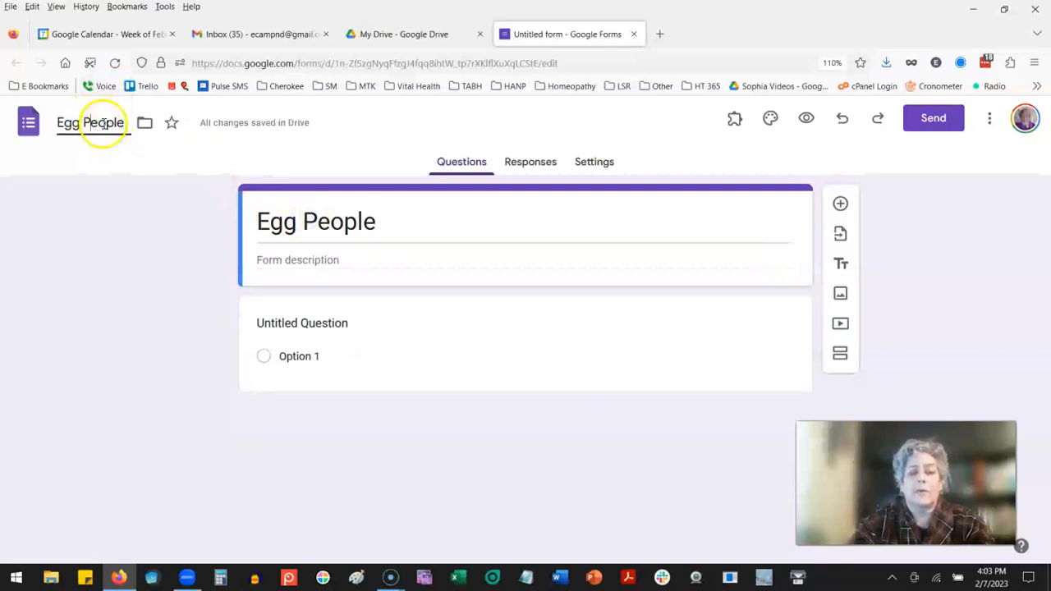
# Step: Extend both the form title and the file name to "Egg People Form"
pyautogui.click(405, 224)
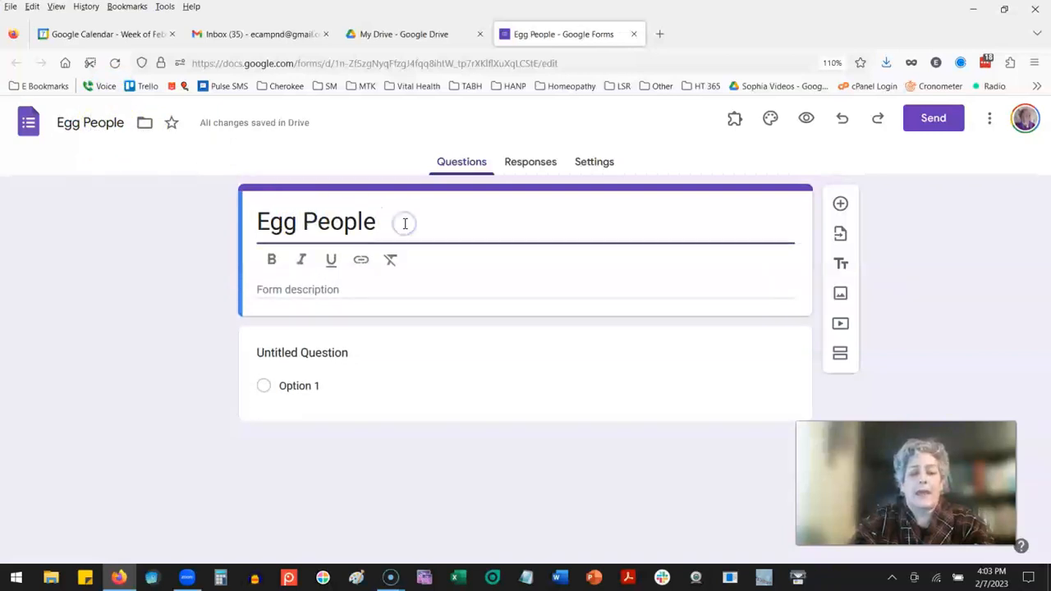
pyautogui.write('Form')
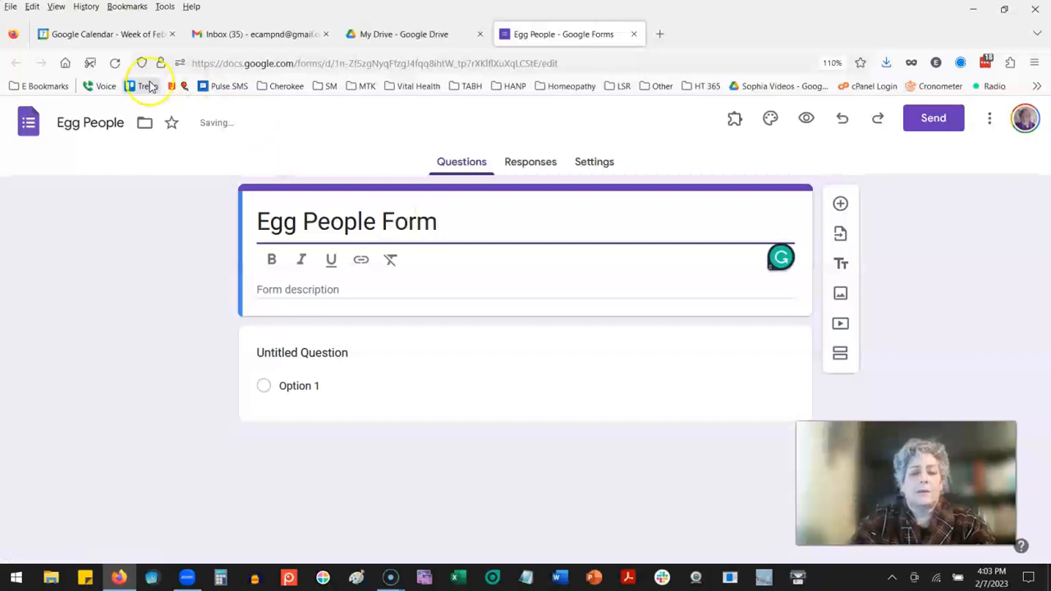
pyautogui.click(124, 123)
pyautogui.write('Form')
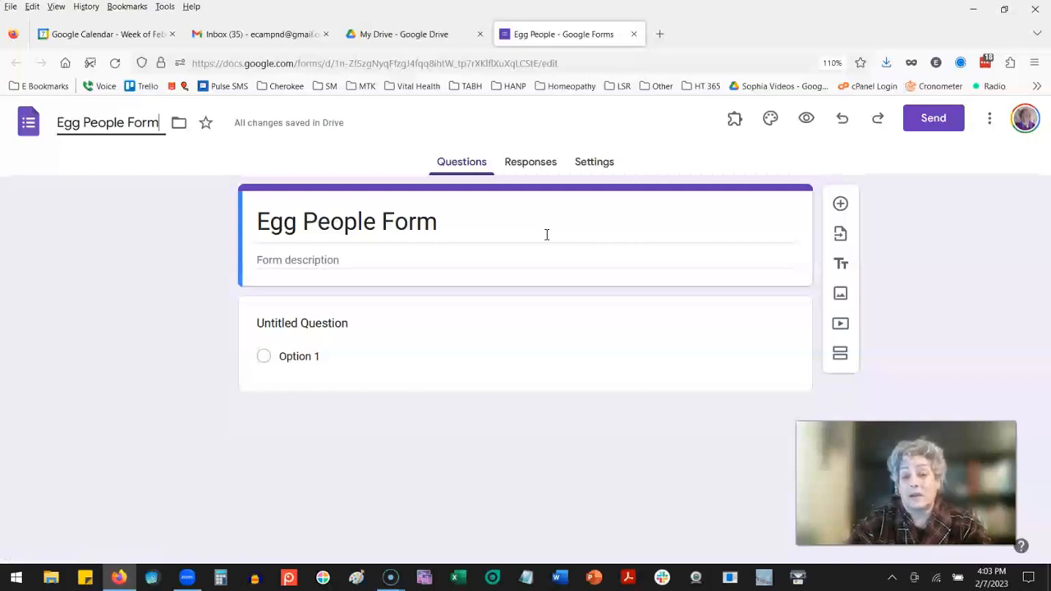
pyautogui.click(400, 261)
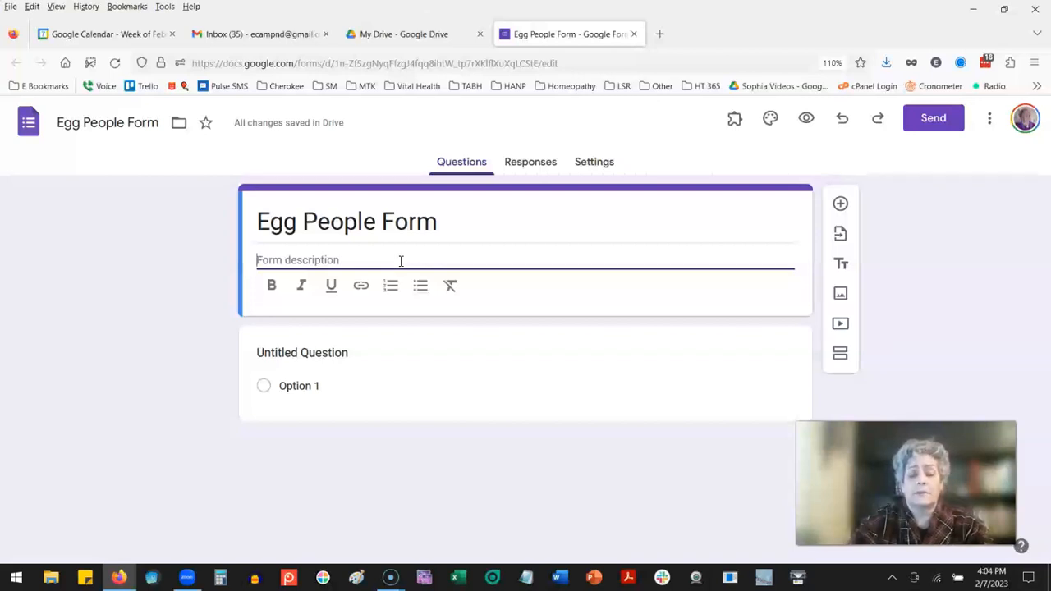
pyautogui.click(272, 253)
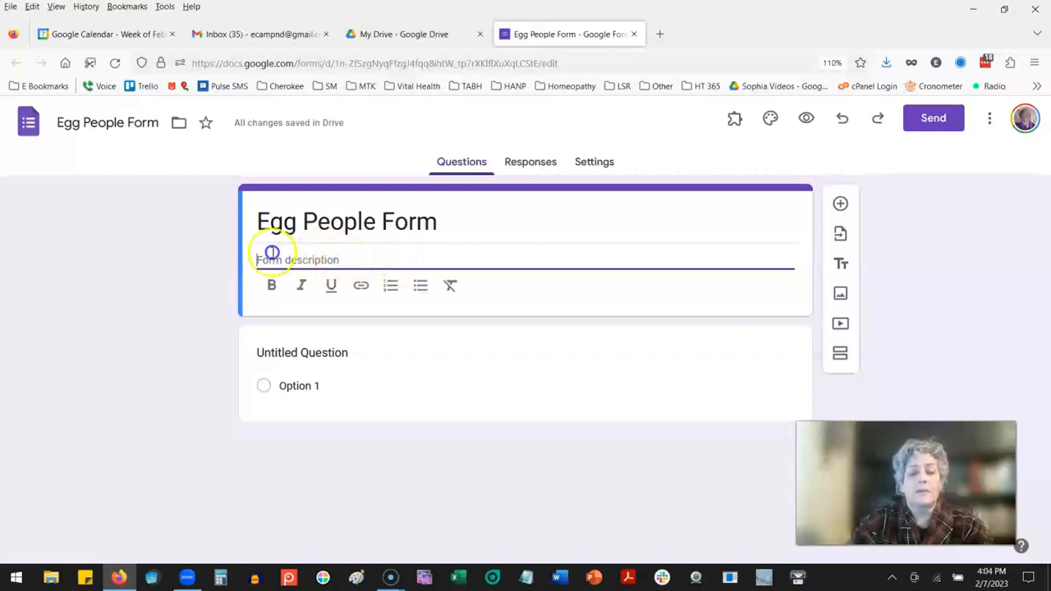
# Step: Title the first question "Name" and make it a required short-answer question
pyautogui.click(295, 355)
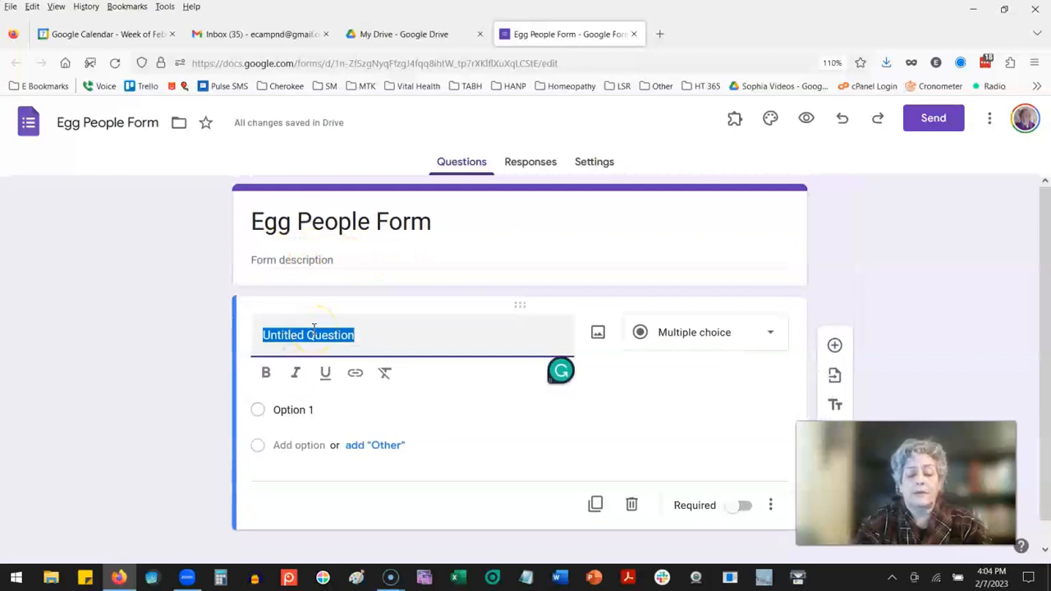
pyautogui.write('Name')
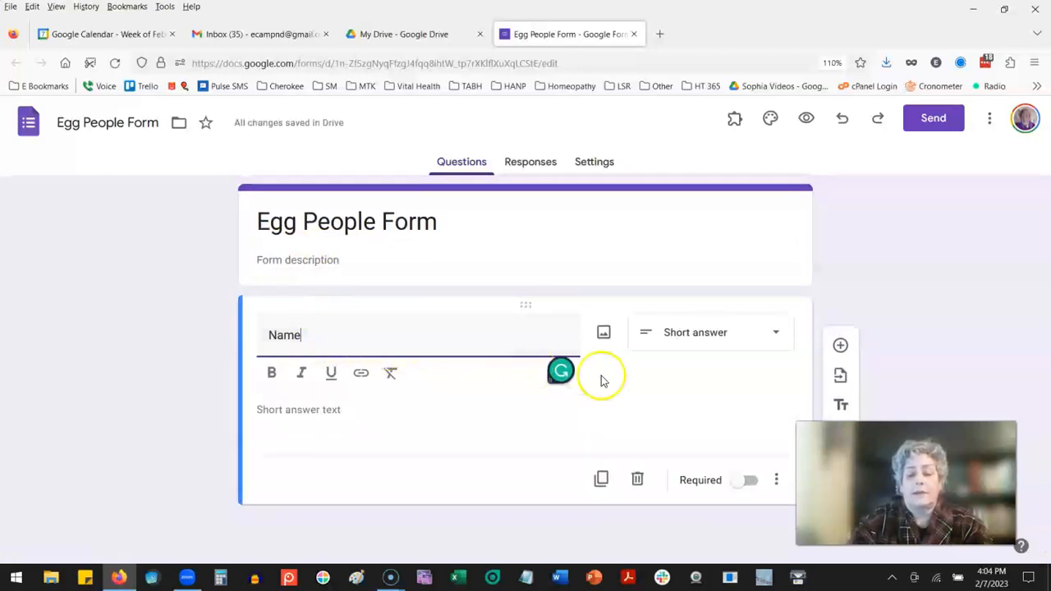
pyautogui.click(749, 481)
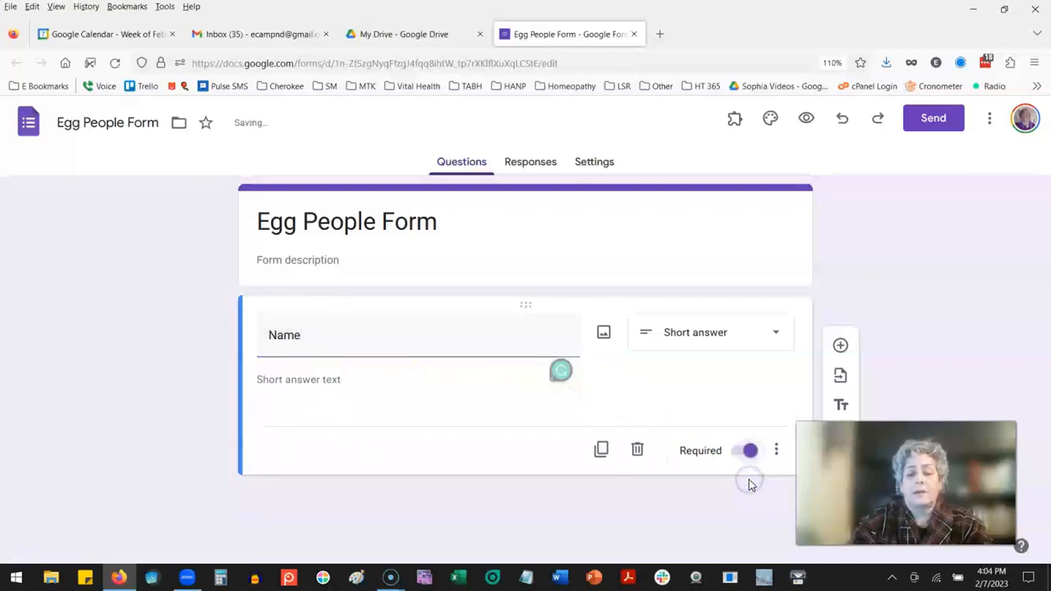
pyautogui.click(697, 335)
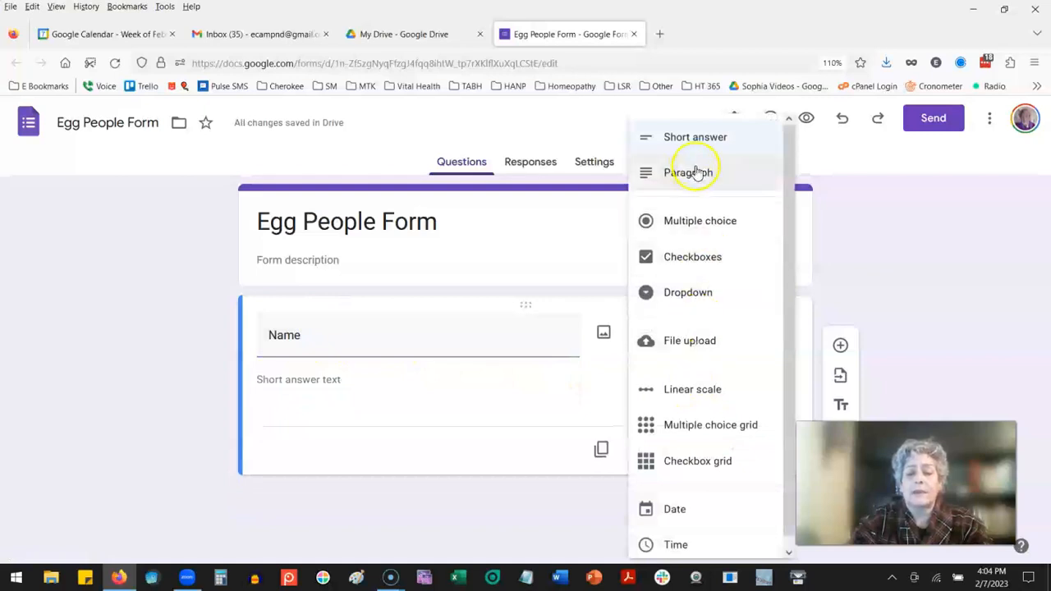
pyautogui.click(693, 137)
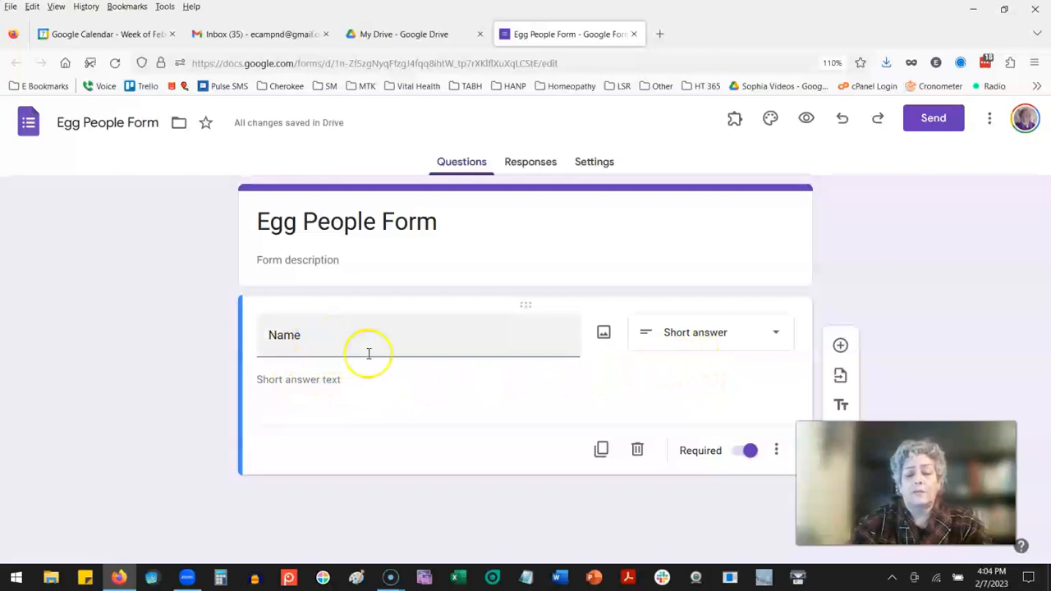
# Step: Show a description on the Name question and fill it with "Customers name."
pyautogui.click(778, 456)
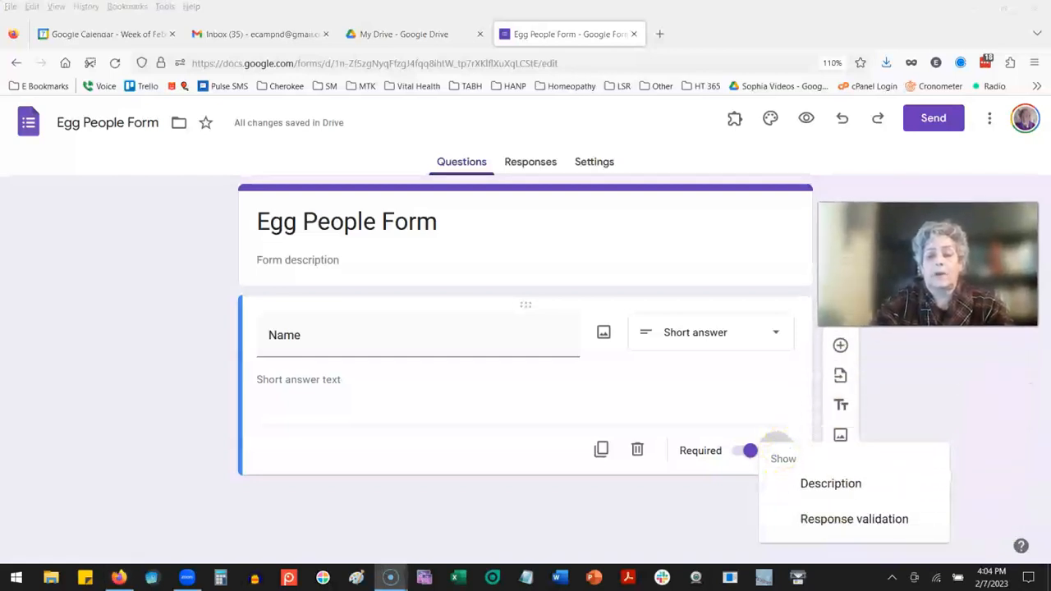
pyautogui.click(777, 446)
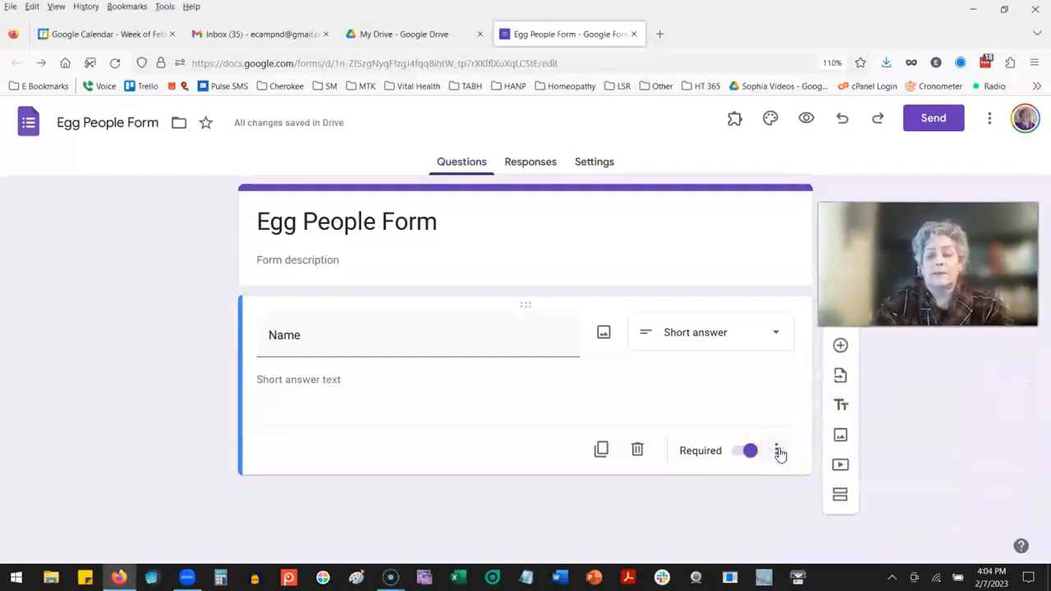
pyautogui.click(779, 451)
pyautogui.click(825, 493)
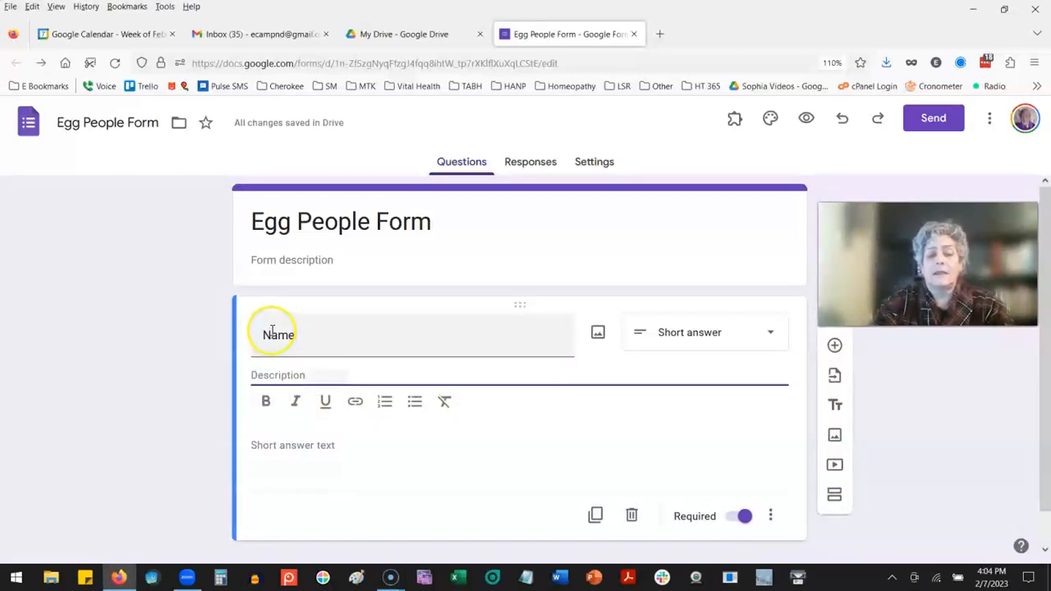
pyautogui.click(282, 375)
pyautogui.write('c')
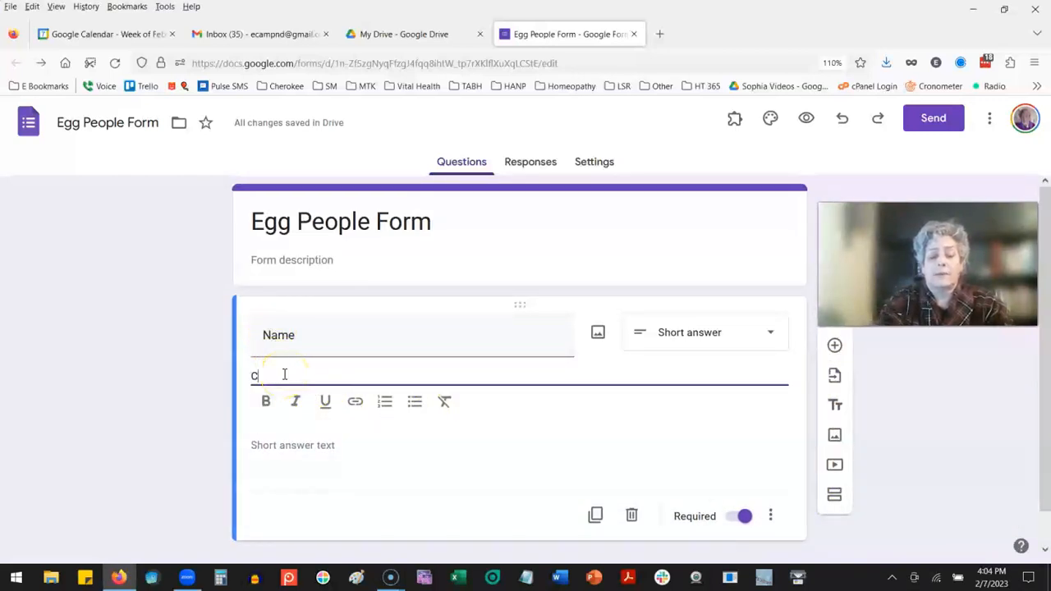
pyautogui.write('ustomers name.')
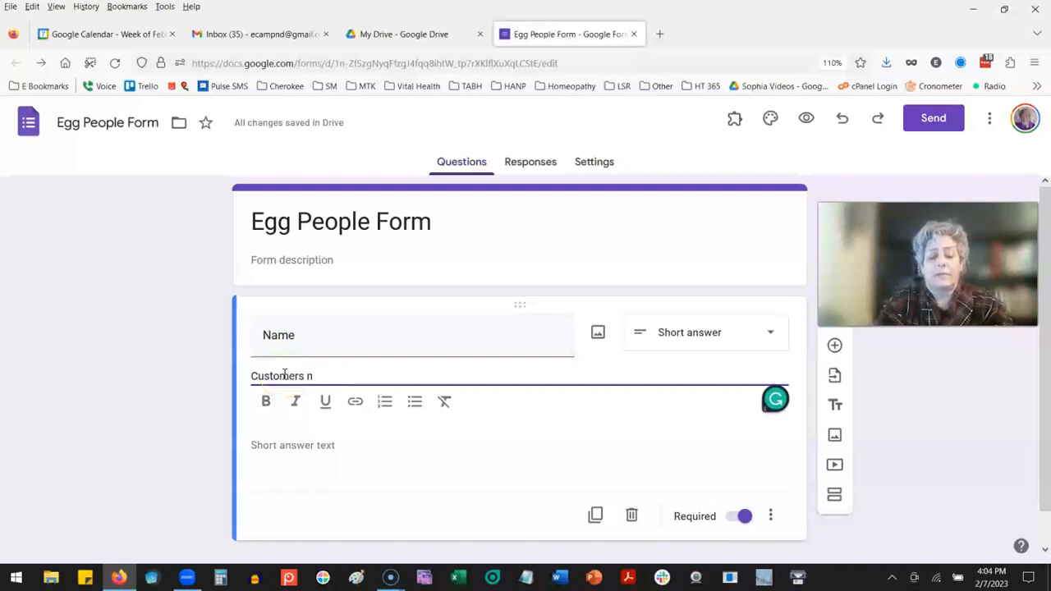
pyautogui.click(496, 458)
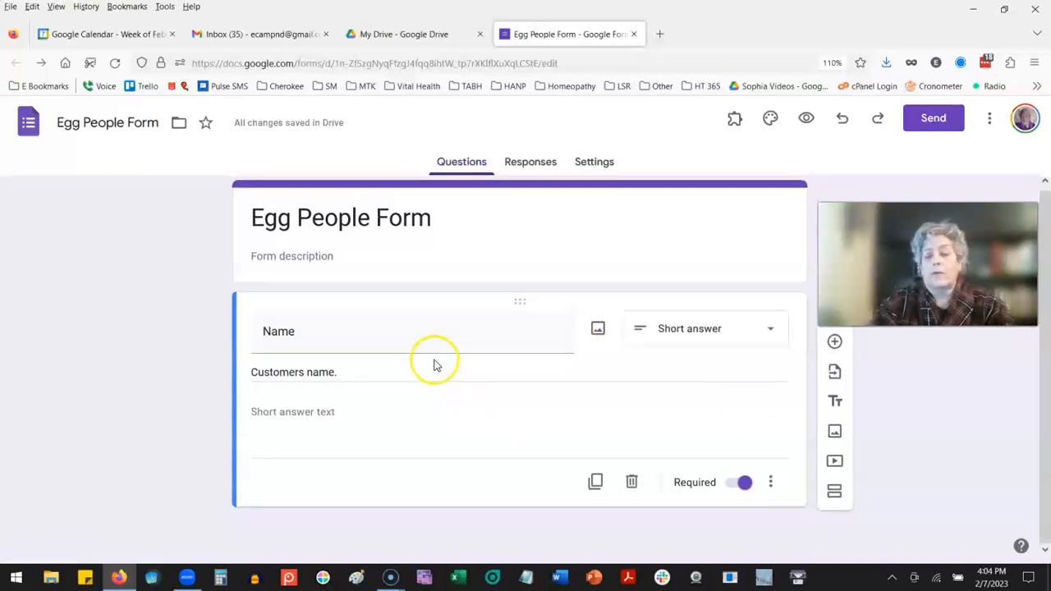
# Step: Duplicate the Name question and retitle the copy "Address"
pyautogui.click(596, 482)
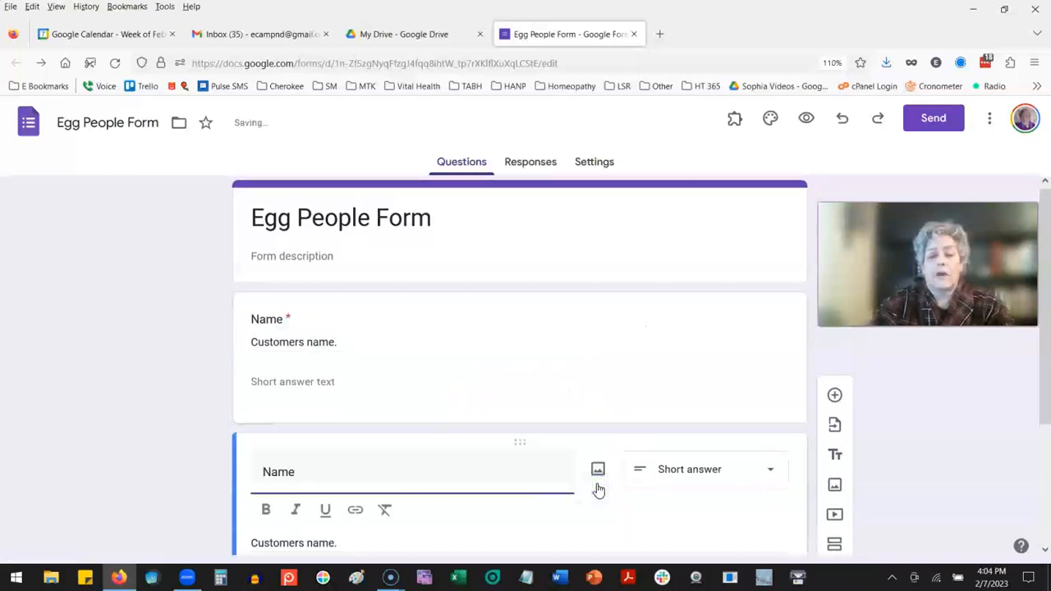
pyautogui.moveTo(301, 301); pyautogui.dragTo(237, 302)
pyautogui.write('Address')
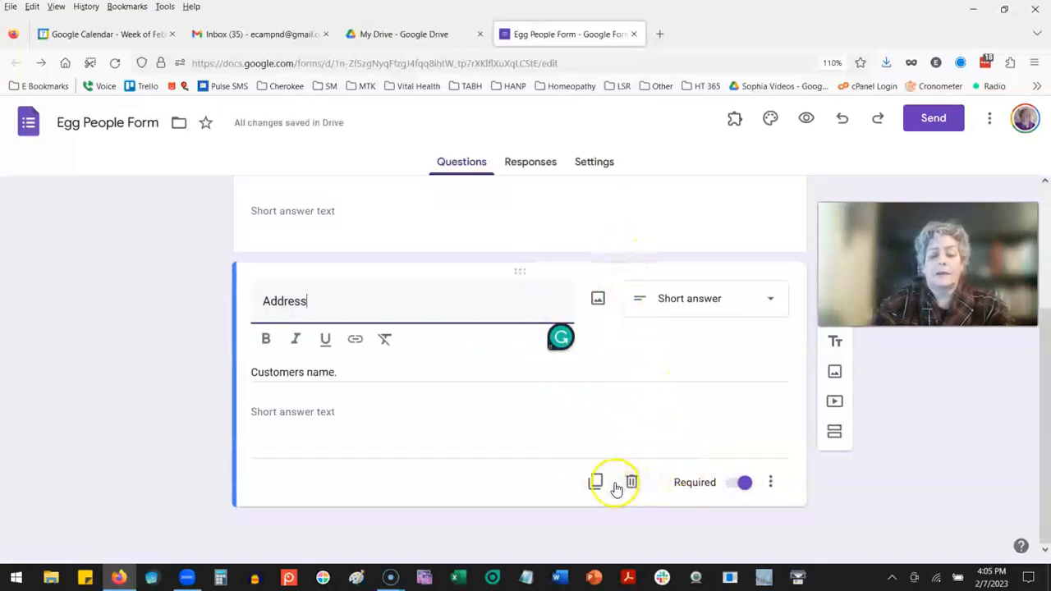
pyautogui.press('Return')
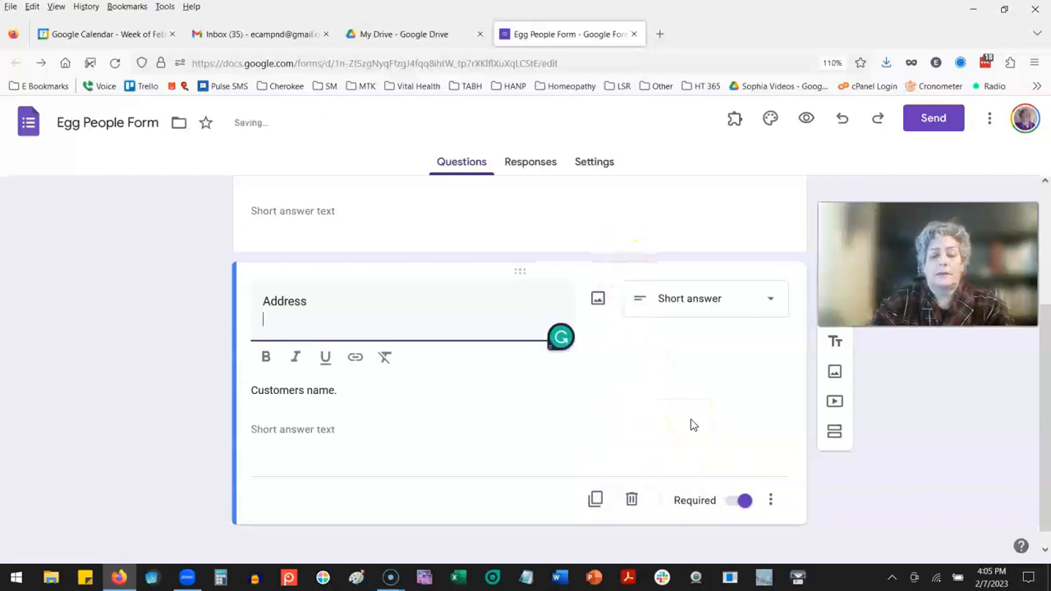
# Step: Duplicate the Address question and retitle the copy "Phone (for text)"
pyautogui.click(597, 501)
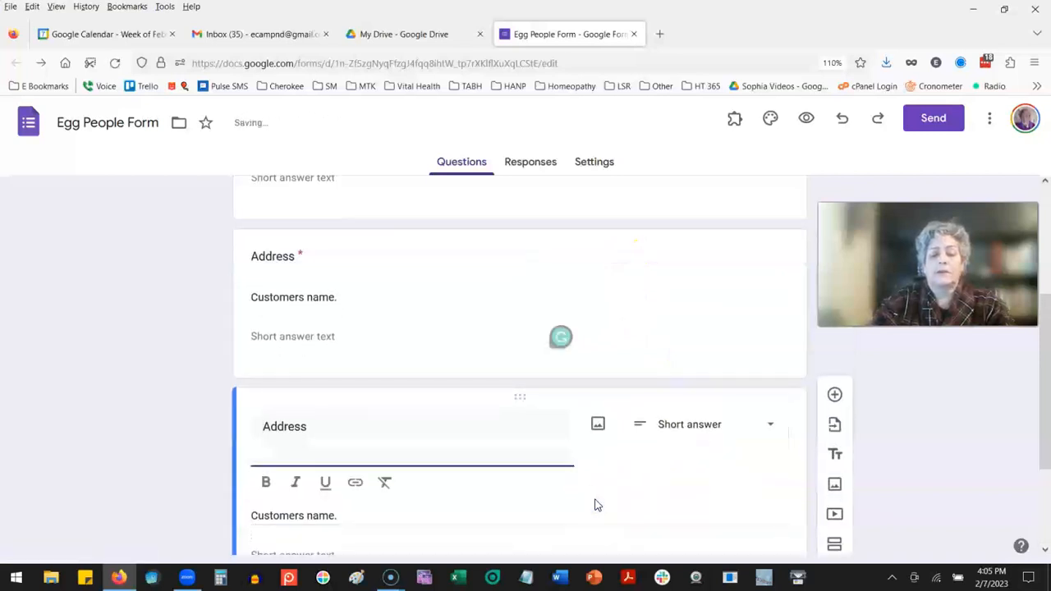
pyautogui.scroll(3, 598, 352)
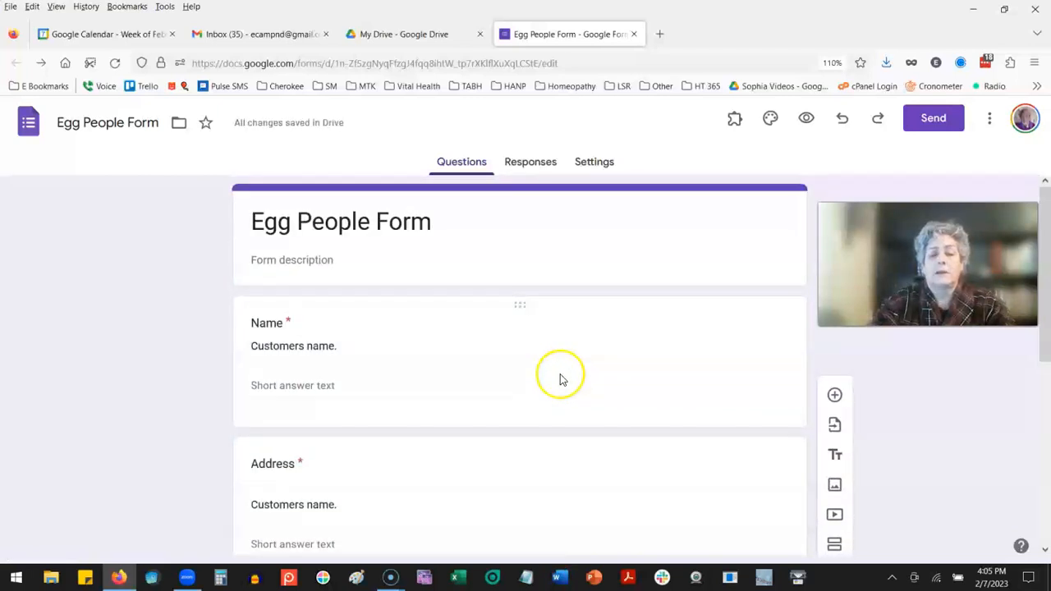
pyautogui.click(563, 365)
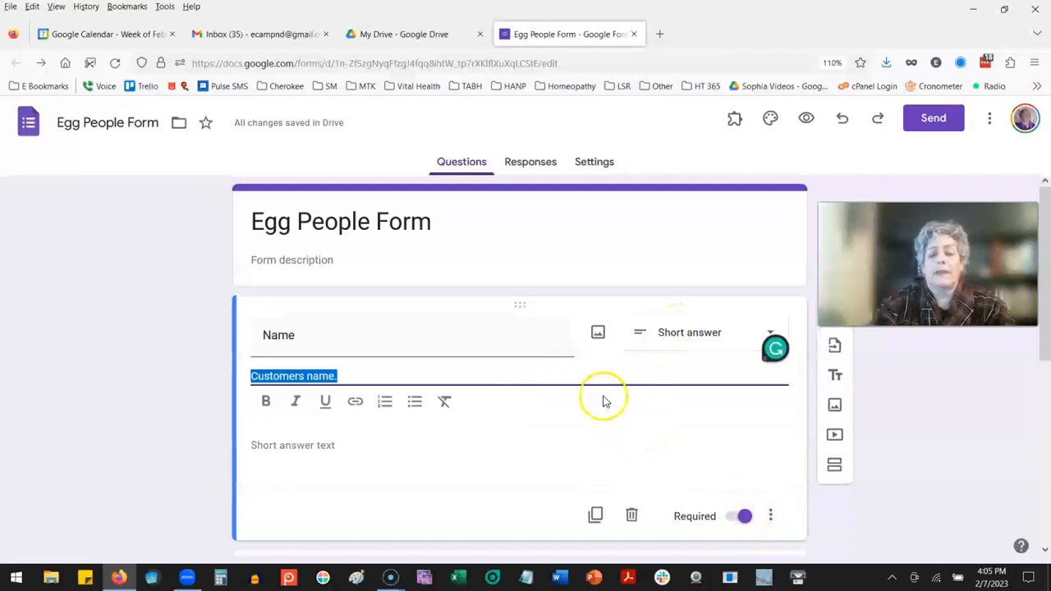
pyautogui.scroll(-3, 600, 399)
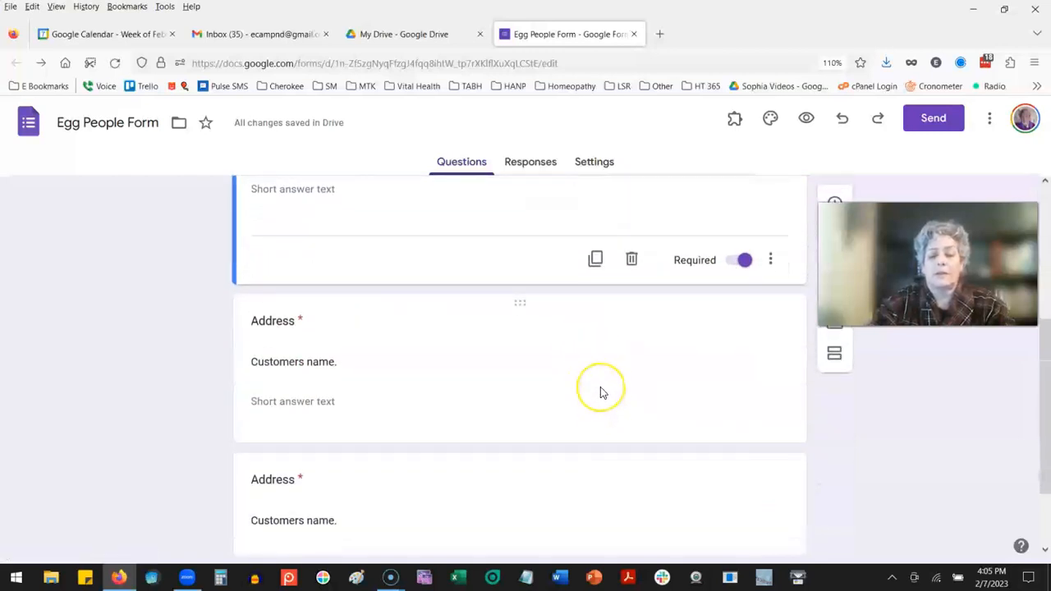
pyautogui.scroll(-1, 601, 393)
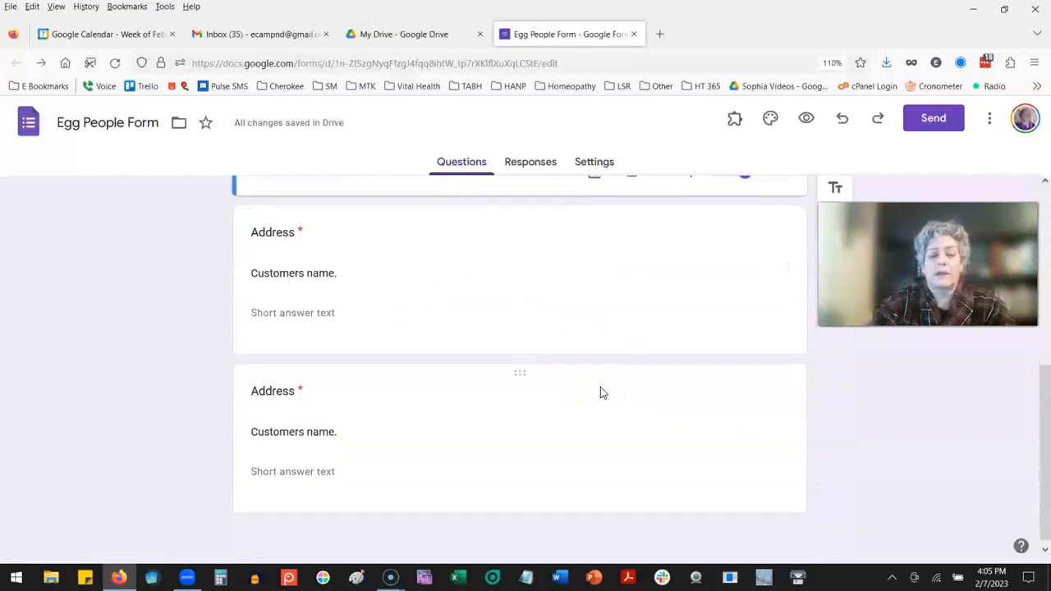
pyautogui.click(279, 386)
pyautogui.write('Phone (')
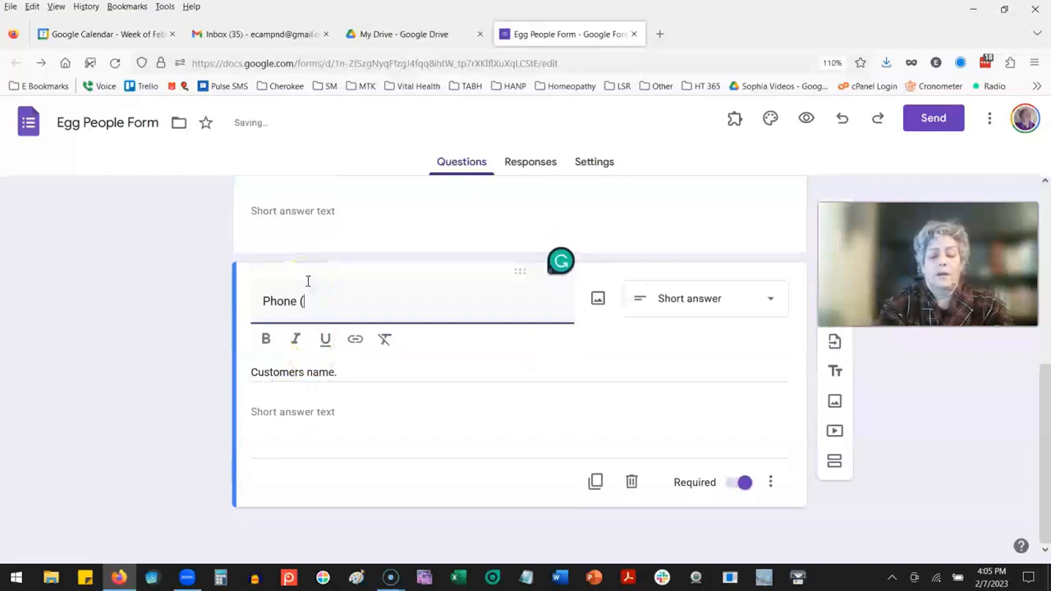
pyautogui.write('T')
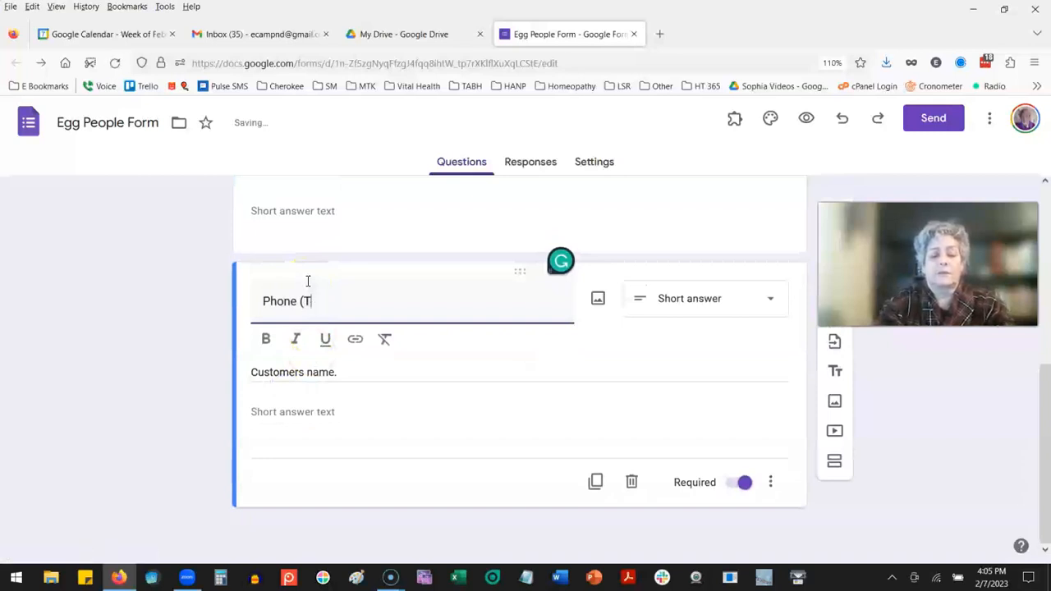
pyautogui.write('exfor text')
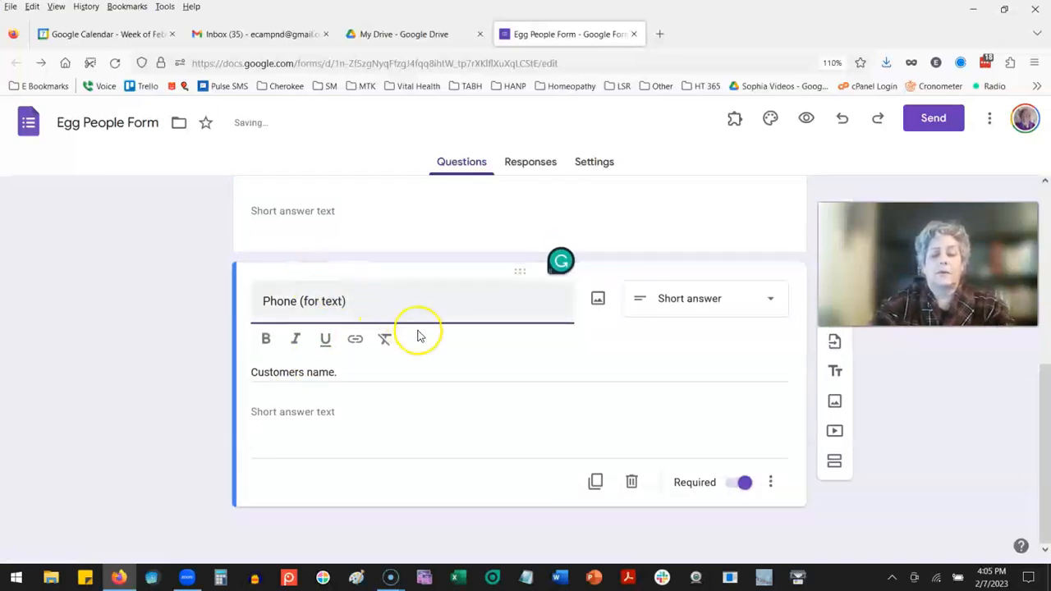
# Step: Delete the copied "Customers name." description from the Phone and Address questions
pyautogui.tripleClick(366, 371)
pyautogui.press('BackSpace')
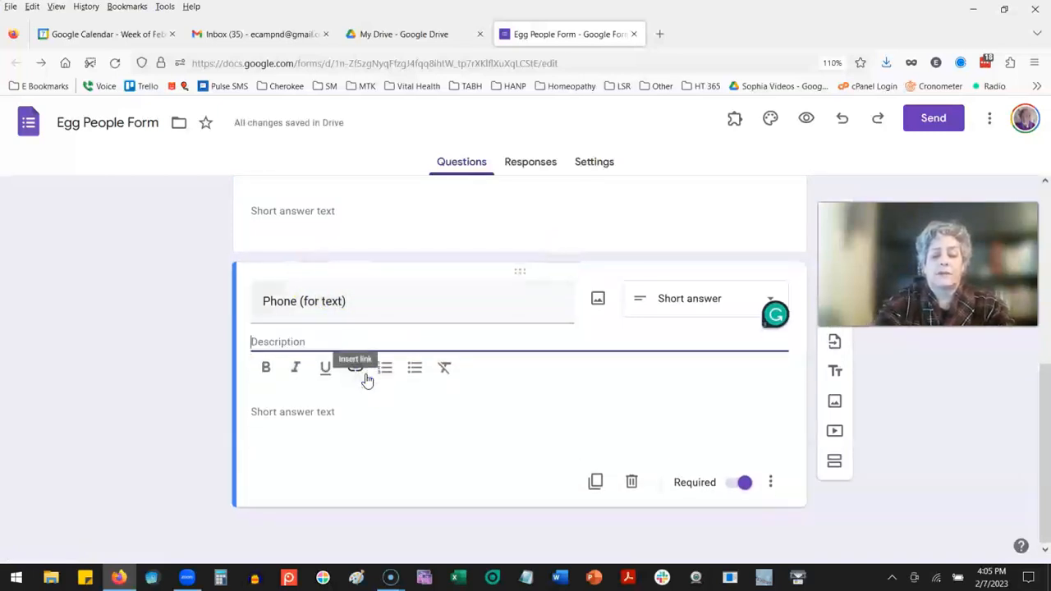
pyautogui.press('BackSpace')
pyautogui.scroll(1, 460, 325)
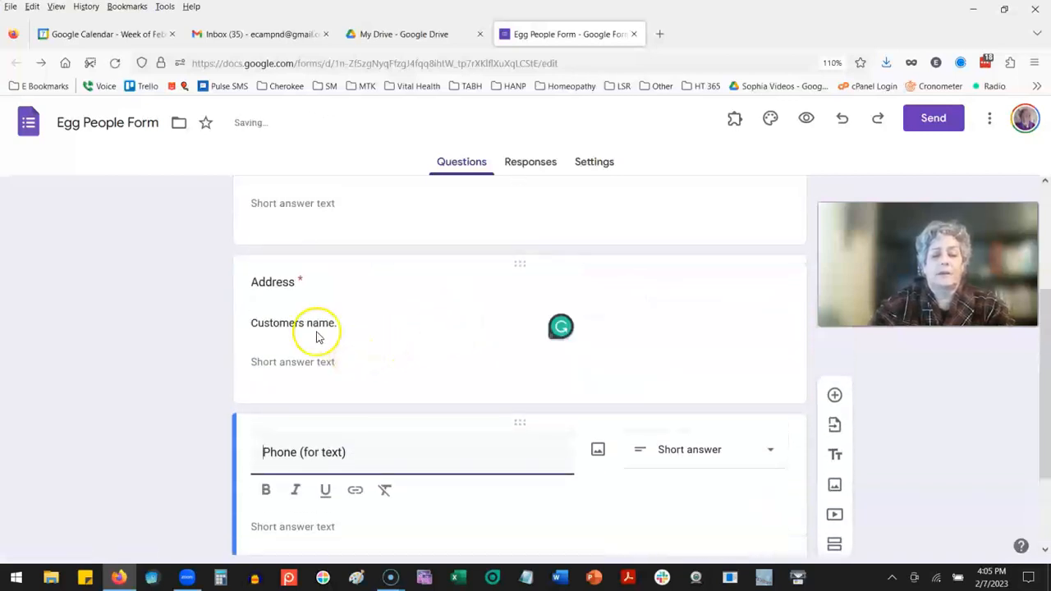
pyautogui.tripleClick(298, 324)
pyautogui.press('BackSpace')
pyautogui.press('BackSpace')
# Step: Duplicate the Phone (for text) question and retitle the copy "Product"
pyautogui.scroll(-2, 414, 332)
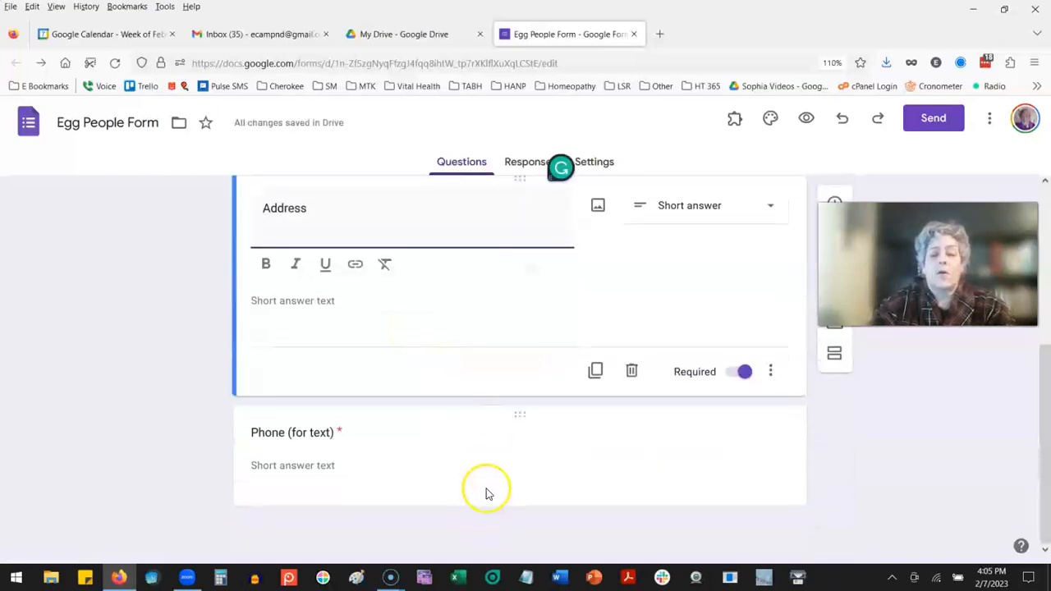
pyautogui.click(632, 494)
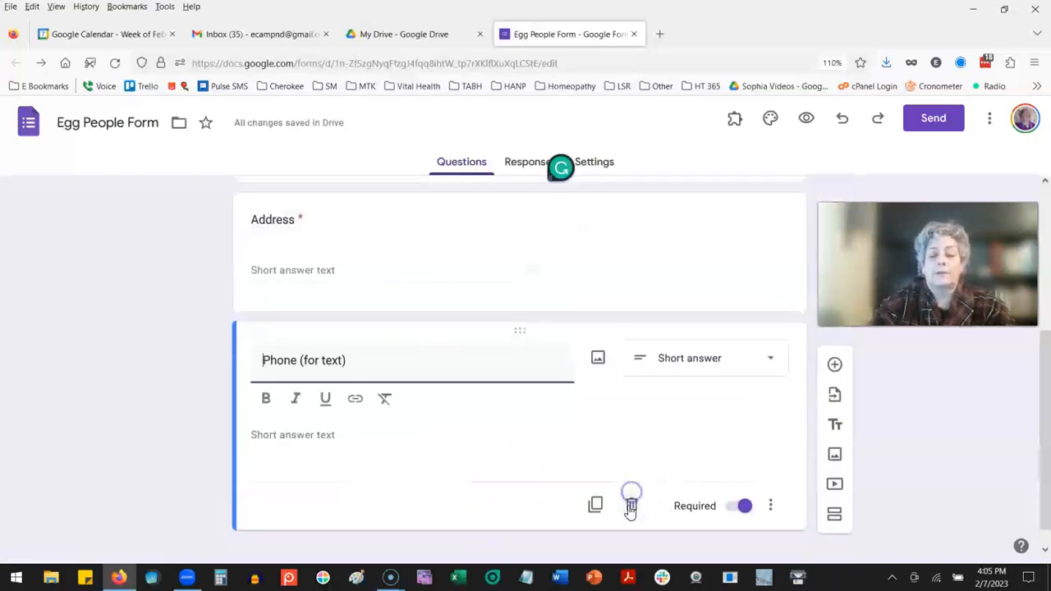
pyautogui.click(597, 505)
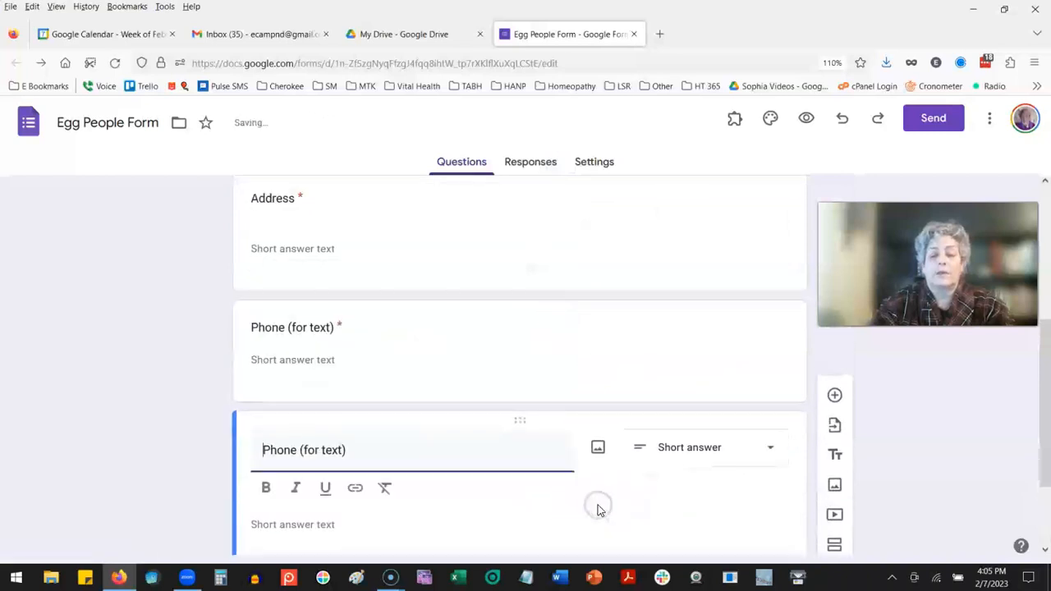
pyautogui.moveTo(356, 337); pyautogui.dragTo(265, 330)
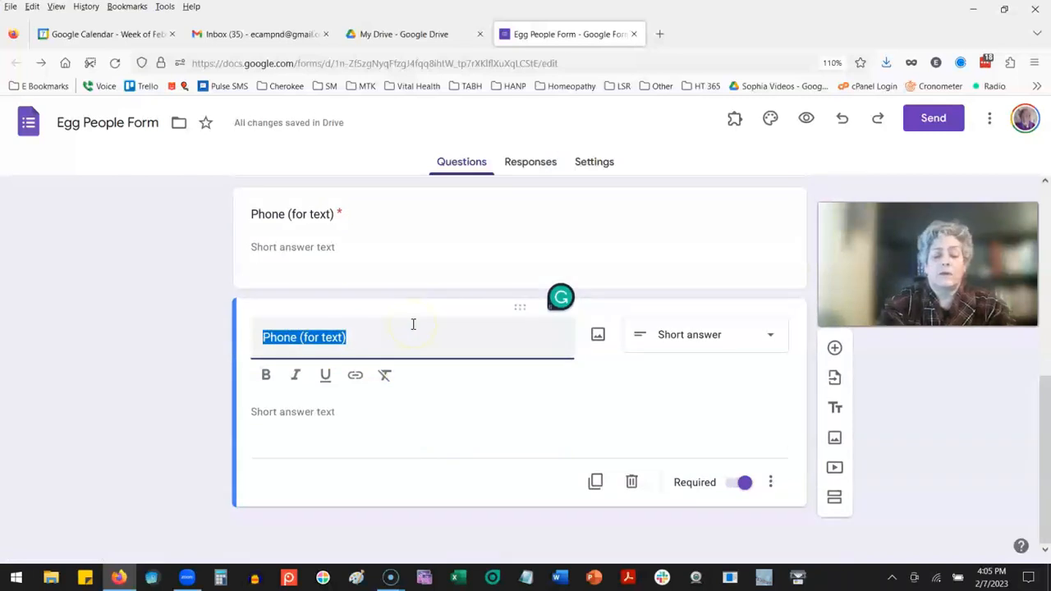
pyautogui.write('Product')
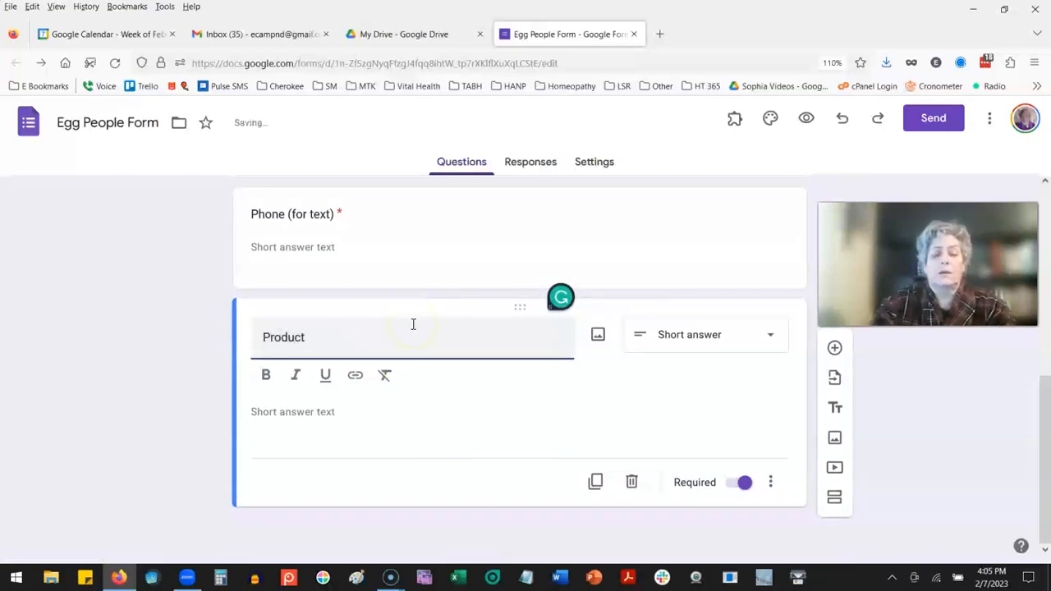
# Step: Change the Product question to Checkboxes with the options "Eggs - Chicken", "Eggs - Duck" and "Bread"
pyautogui.click(736, 337)
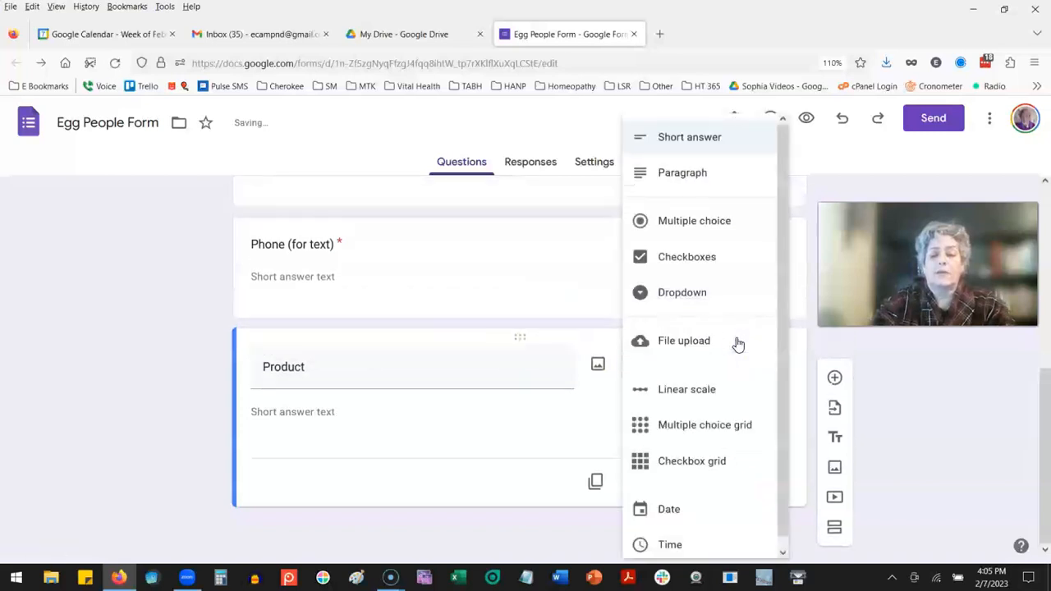
pyautogui.click(697, 259)
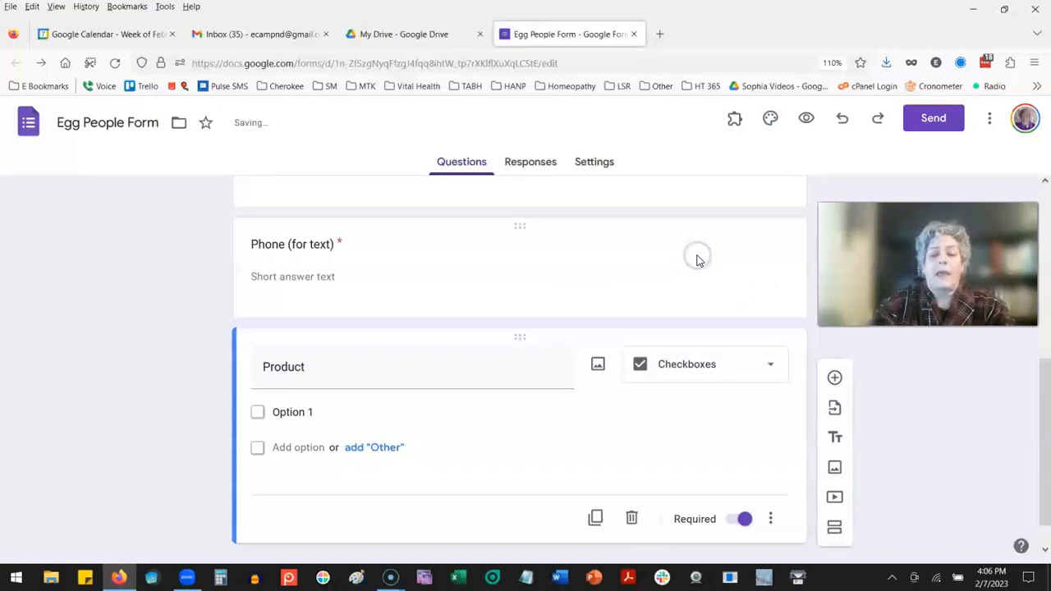
pyautogui.click(305, 413)
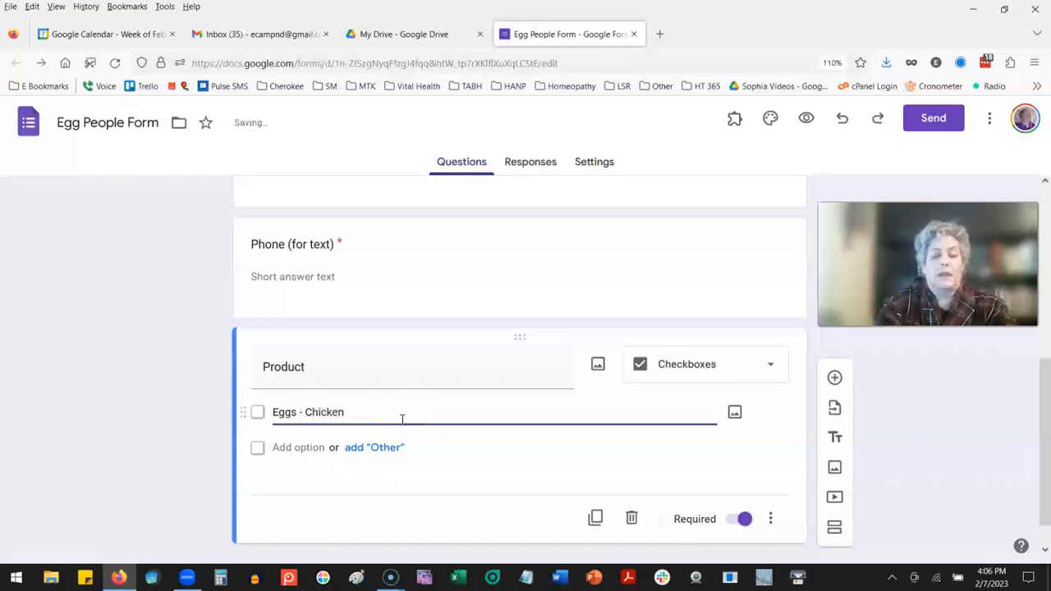
pyautogui.click(291, 448)
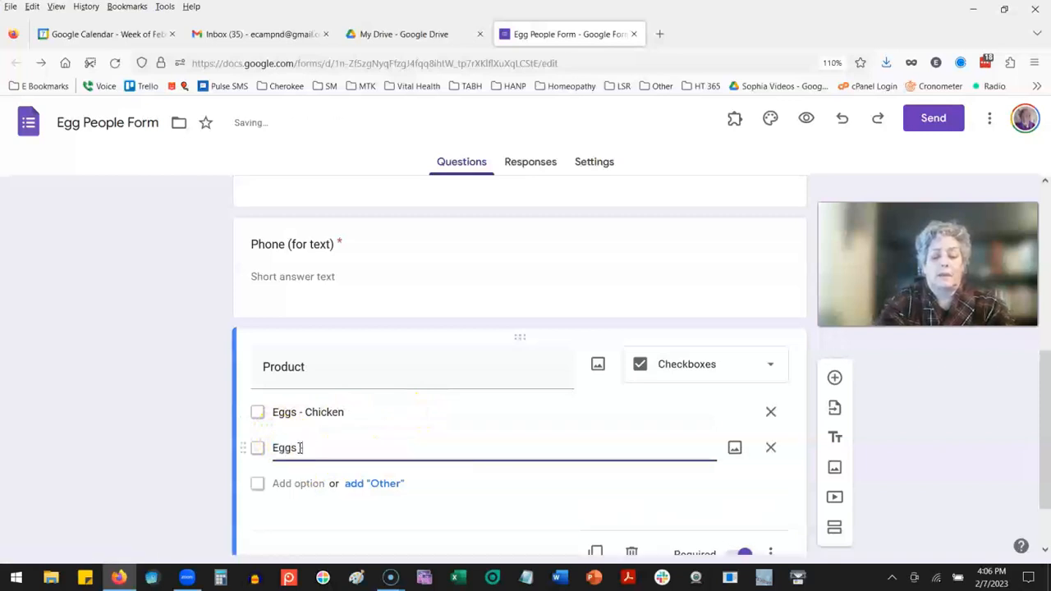
pyautogui.write('Eggs - Duck')
pyautogui.click(307, 484)
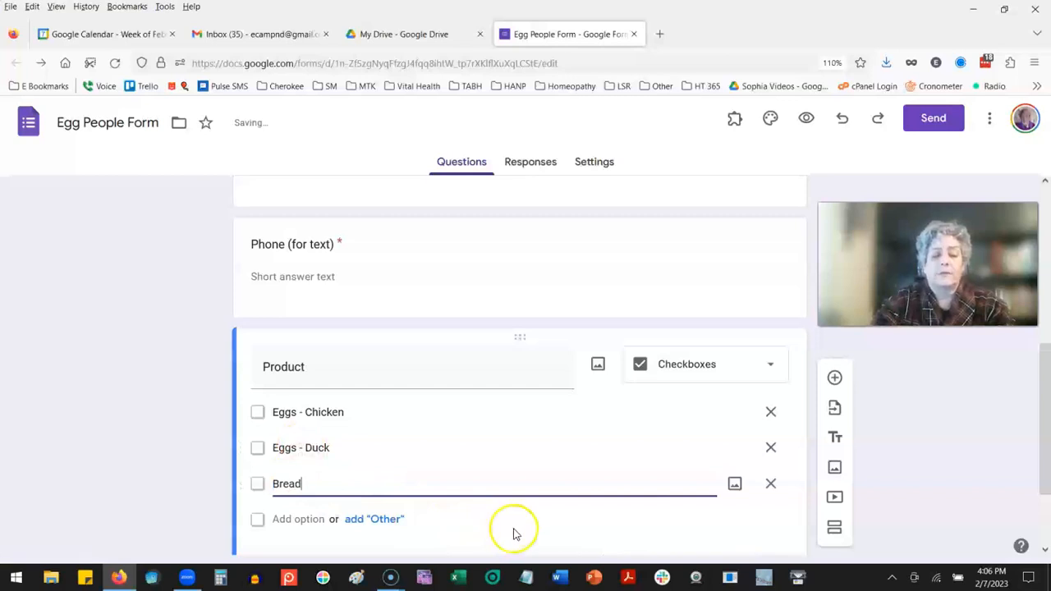
# Step: Duplicate the Product question and retitle the copy "Location"
pyautogui.scroll(-2, 514, 534)
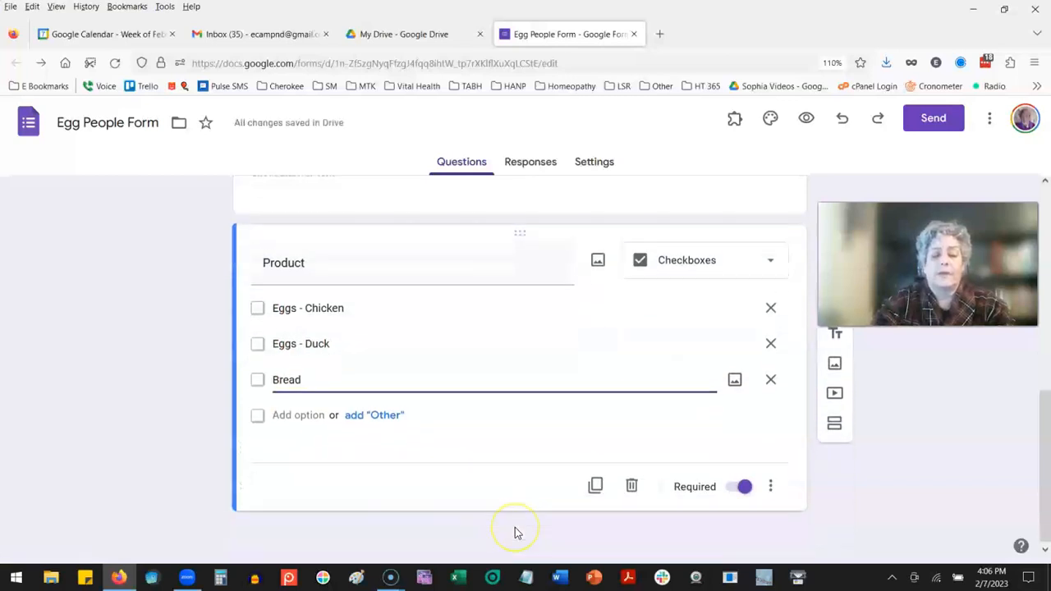
pyautogui.click(596, 485)
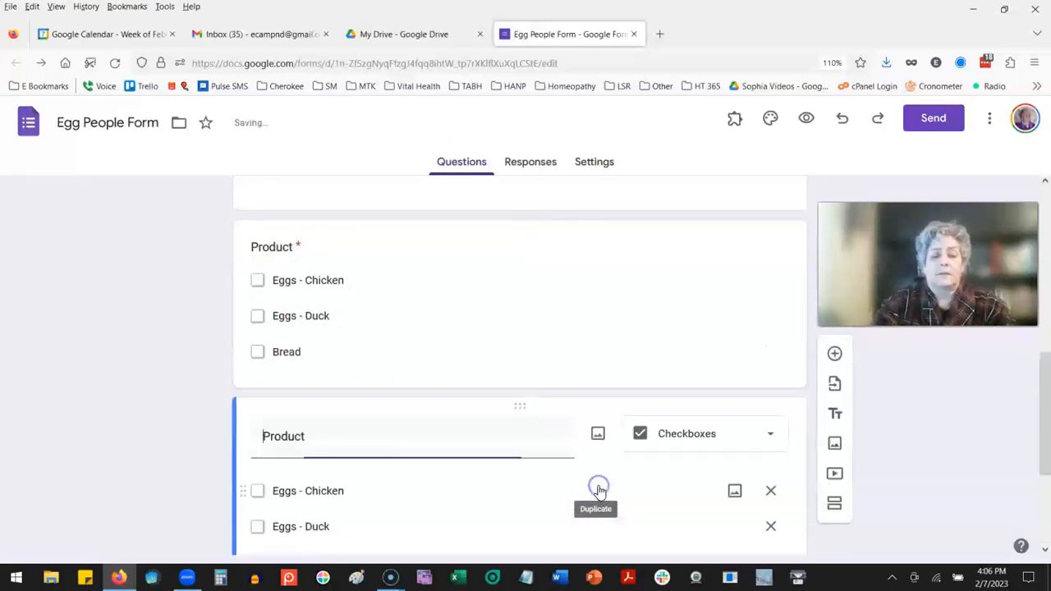
pyautogui.moveTo(393, 446); pyautogui.dragTo(193, 424)
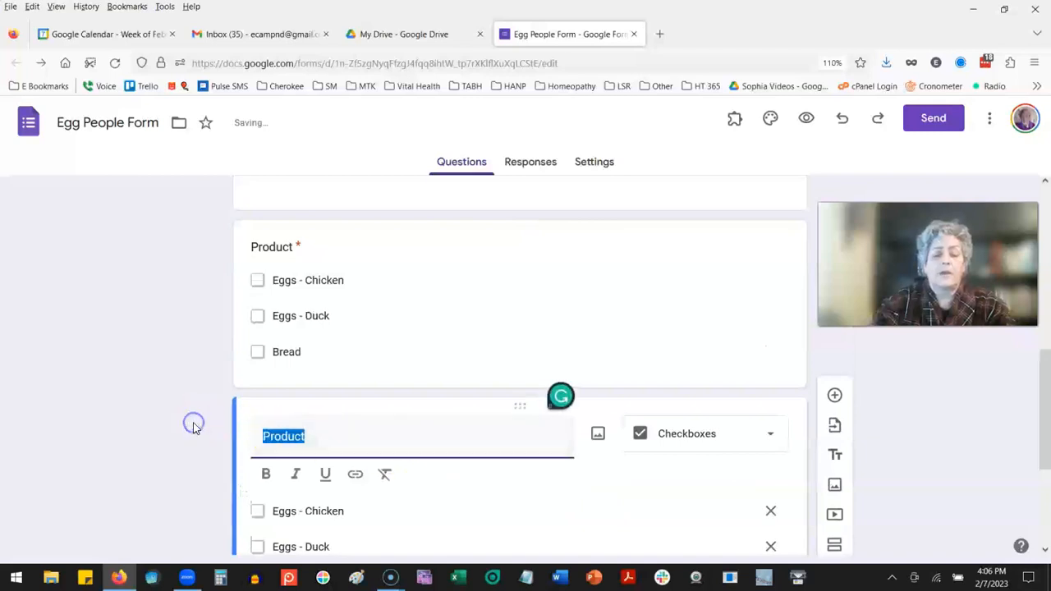
pyautogui.write('Location')
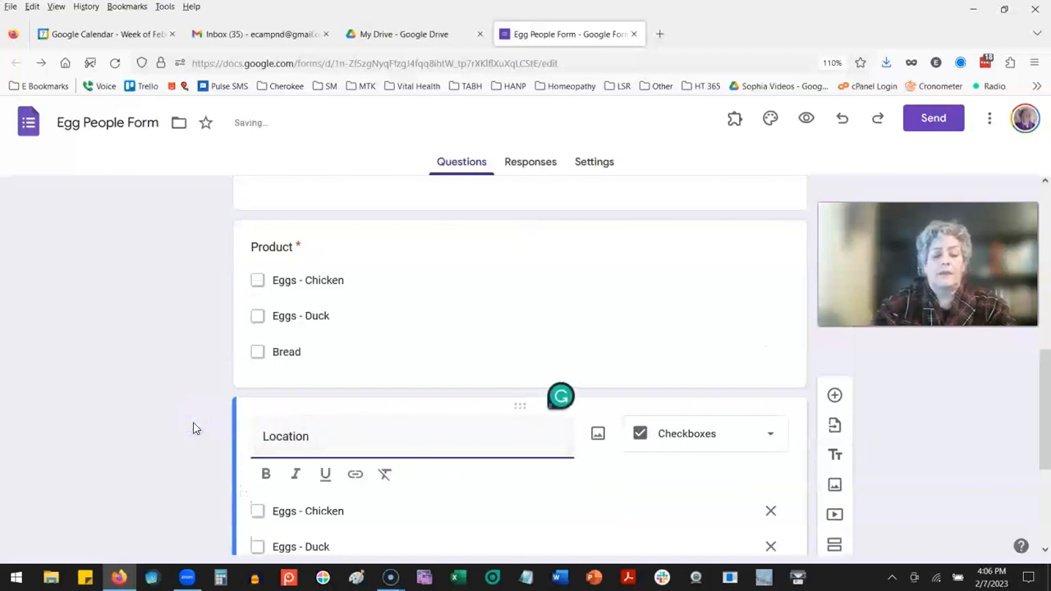
# Step: Replace the Location options with "Muskogee - Zomac", "Wagoner - Mirandas" and "Hulbert - City HAll", and add a fourth option "Ranch pick-up"
pyautogui.scroll(-2, 213, 427)
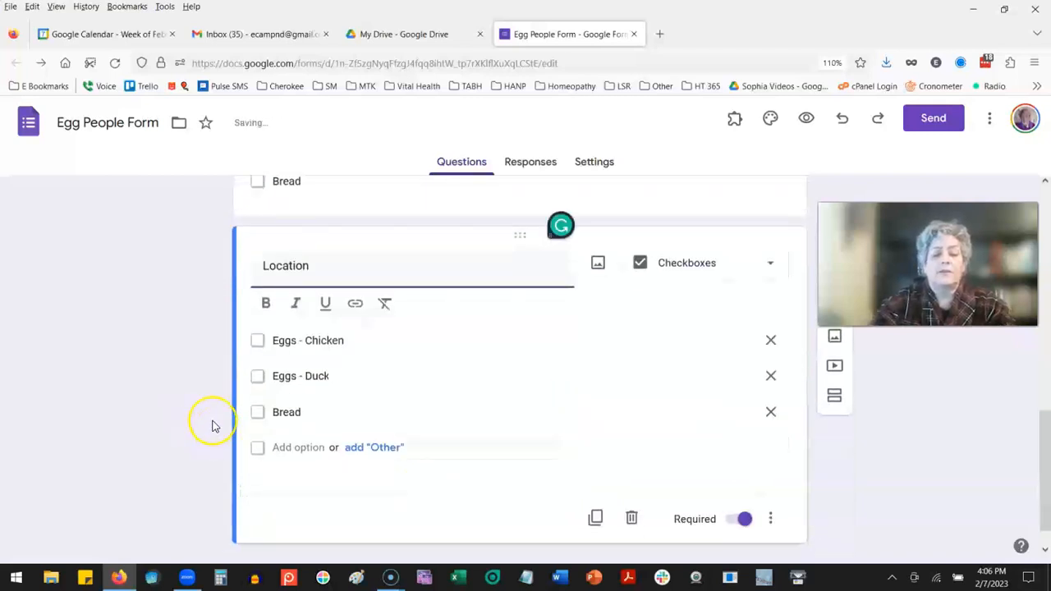
pyautogui.click(280, 340)
pyautogui.write('M')
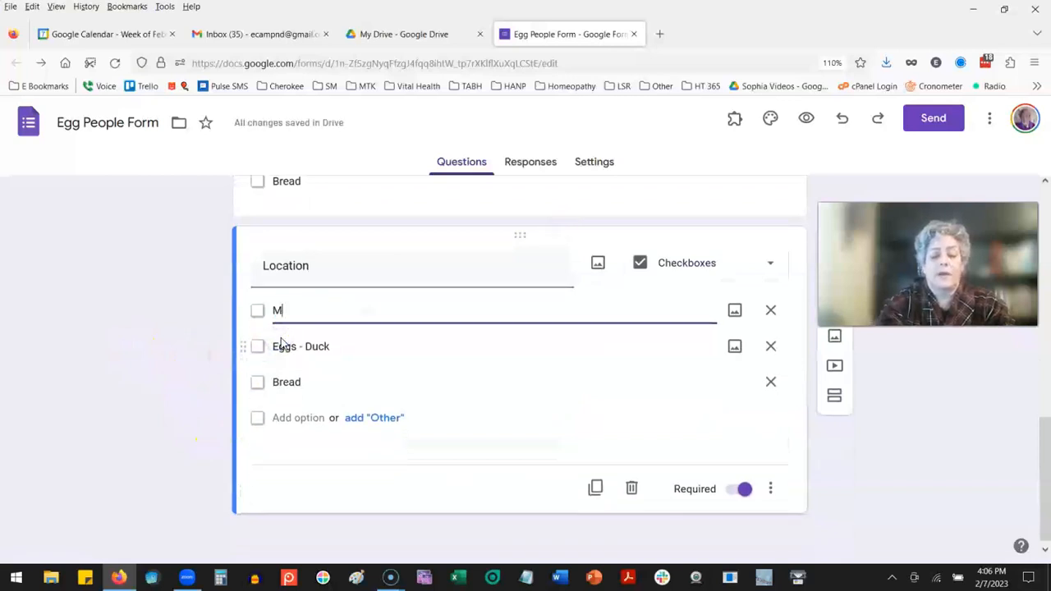
pyautogui.write('uskogee - Zomac')
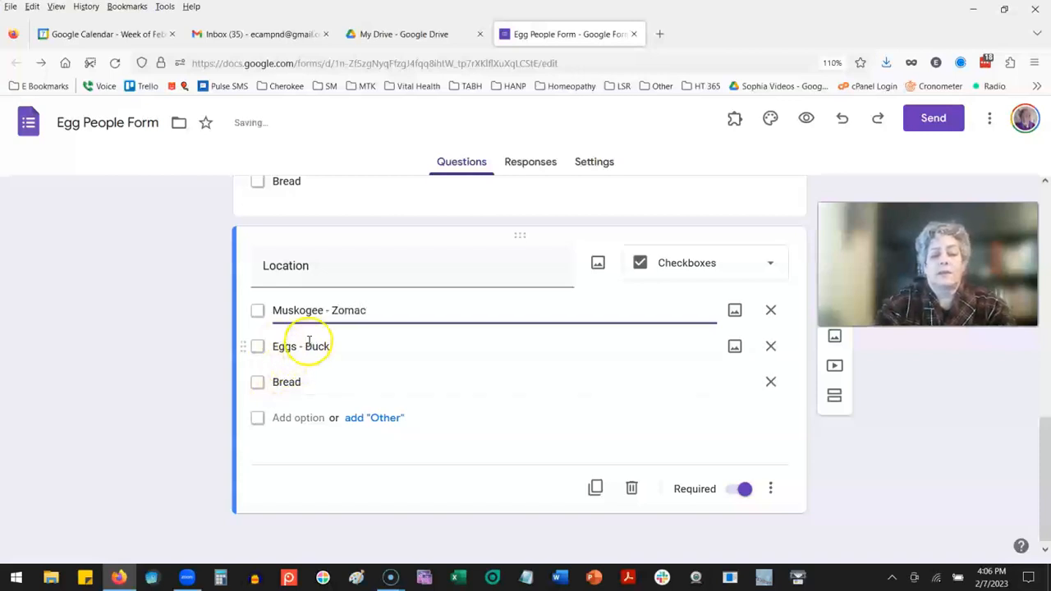
pyautogui.tripleClick(307, 345)
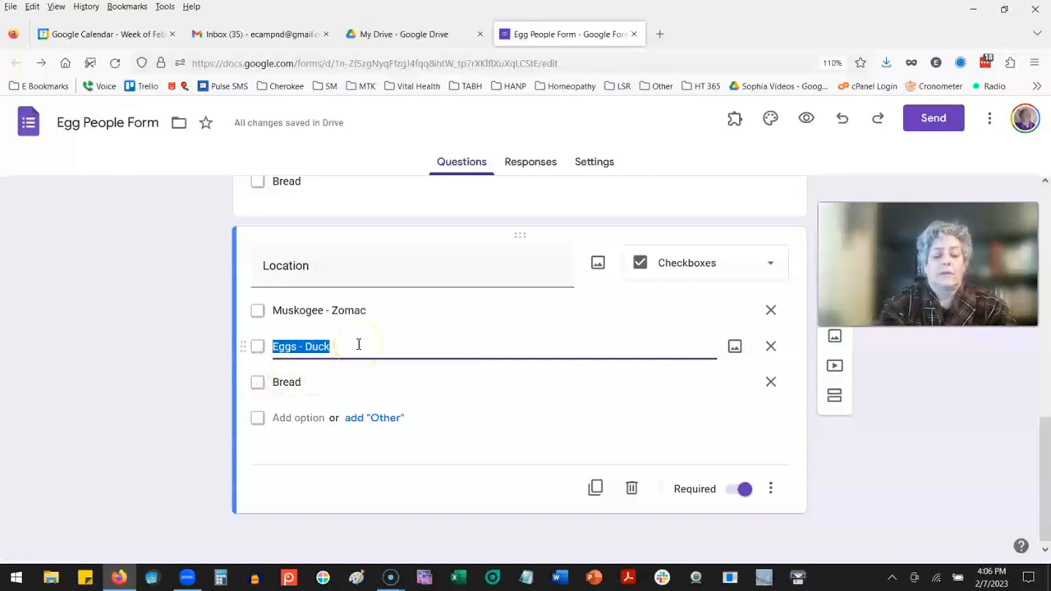
pyautogui.write('Wagoner - Mirandas')
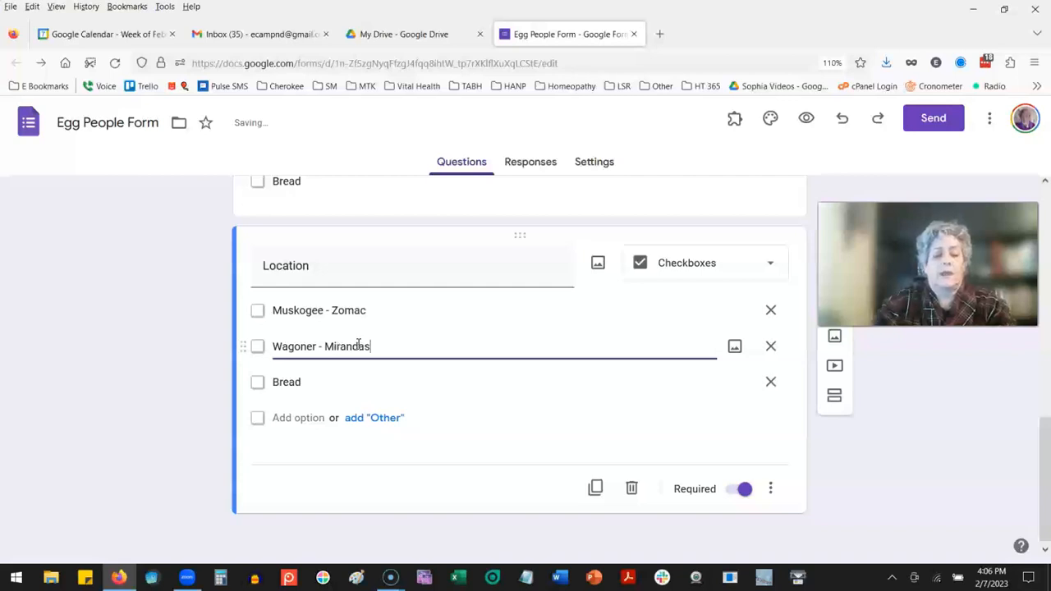
pyautogui.tripleClick(301, 380)
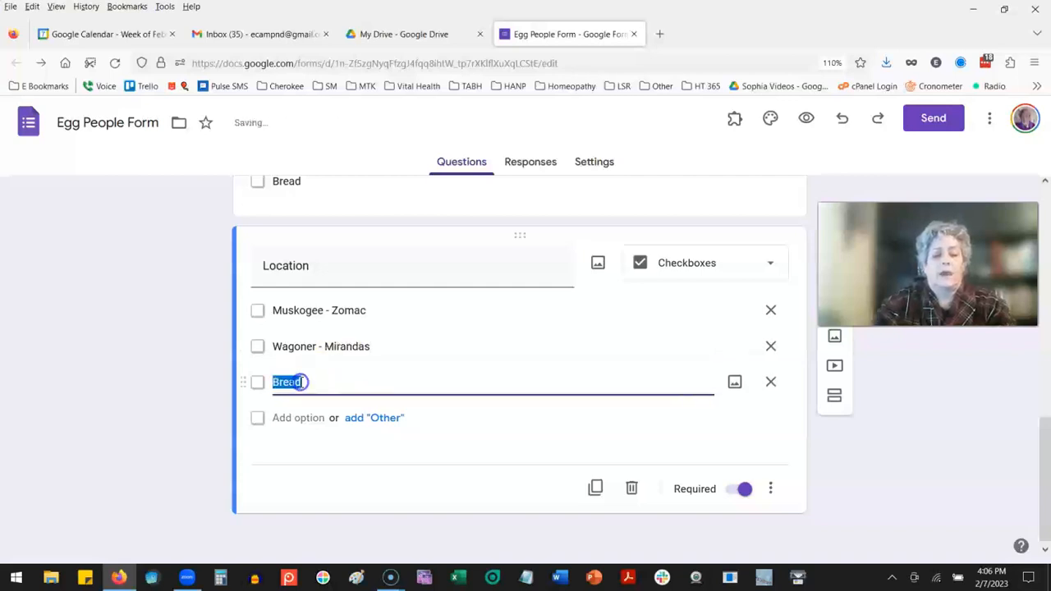
pyautogui.write('Hulbert - City HAll')
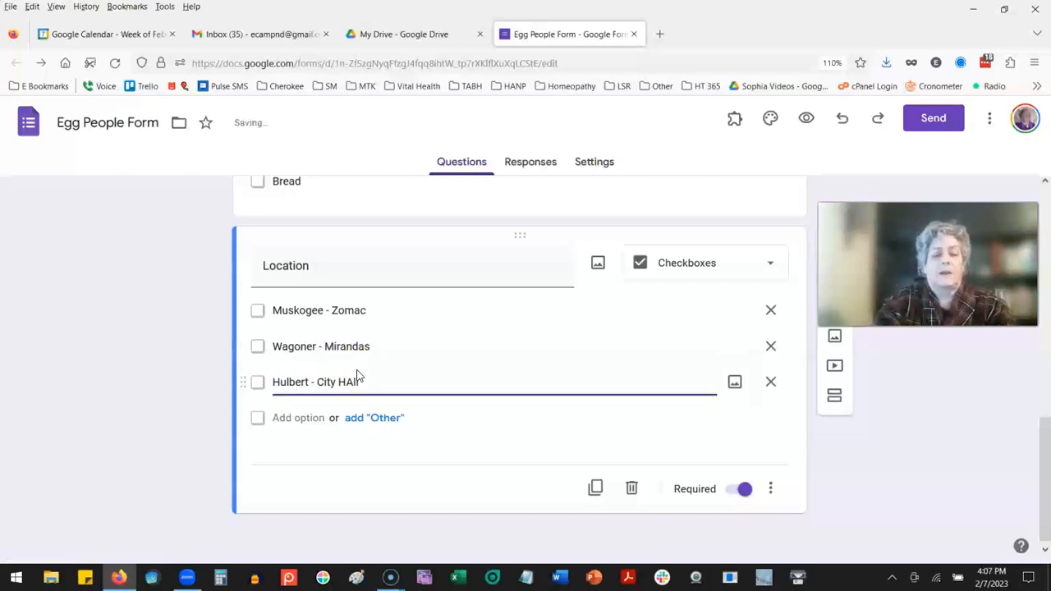
pyautogui.click(312, 419)
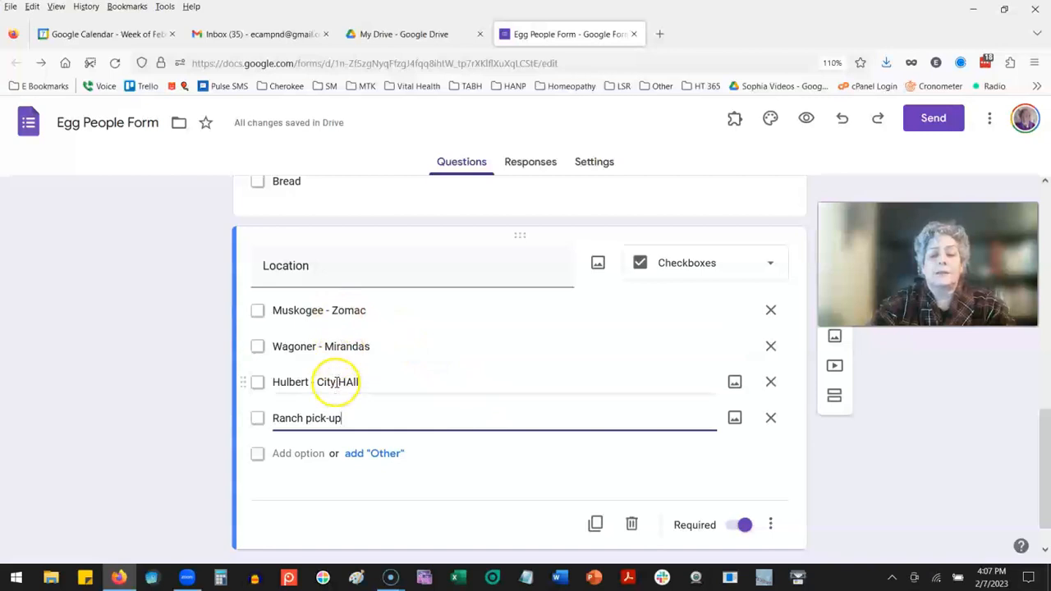
# Step: Change the Location question's type to Multiple choice and look back over the questions above it
pyautogui.click(763, 267)
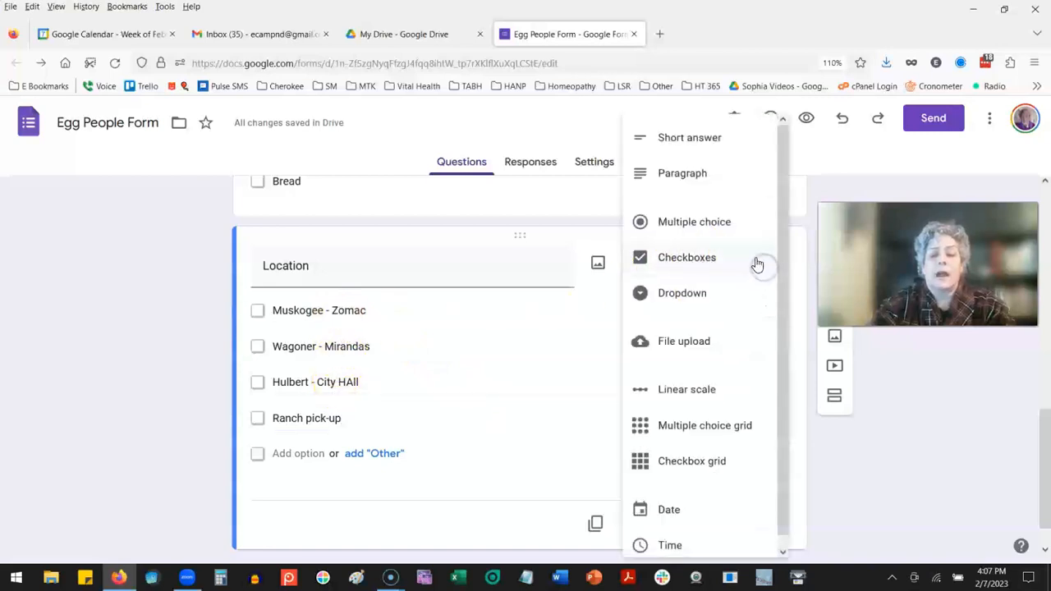
pyautogui.click(734, 224)
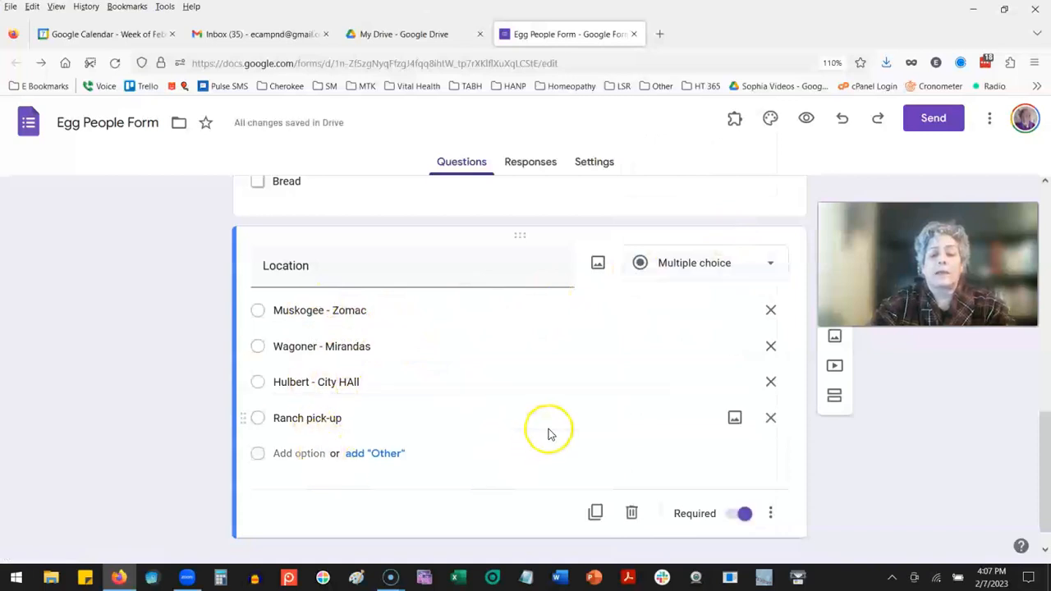
pyautogui.scroll(10, 551, 434)
pyautogui.scroll(2, 550, 431)
pyautogui.scroll(-5, 550, 431)
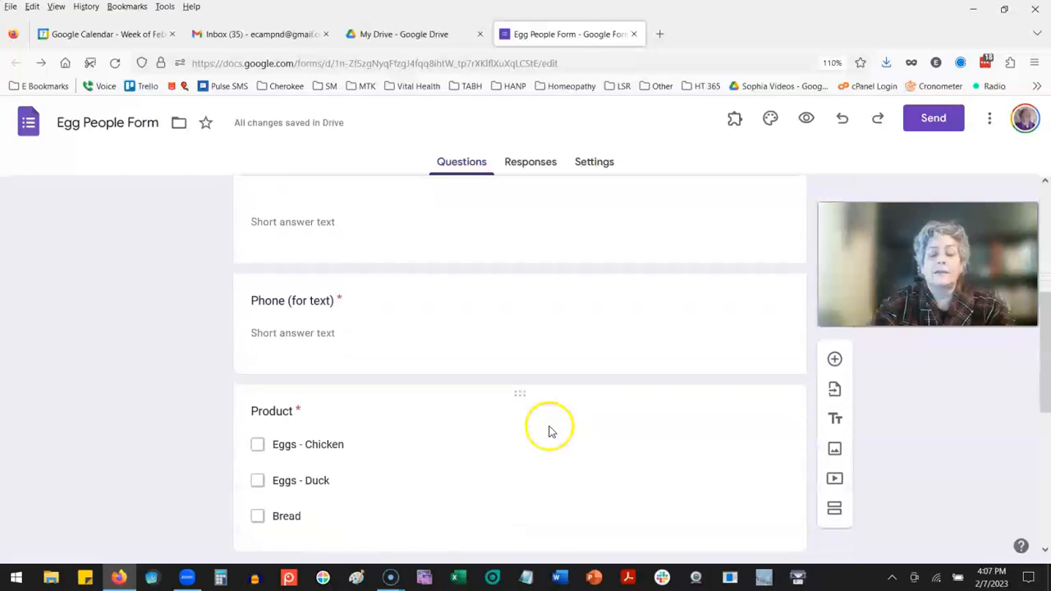
# Step: Review the form's questions from the Location options back up to the title, checking the Product choices along the way
pyautogui.scroll(-5, 550, 431)
pyautogui.scroll(3, 550, 432)
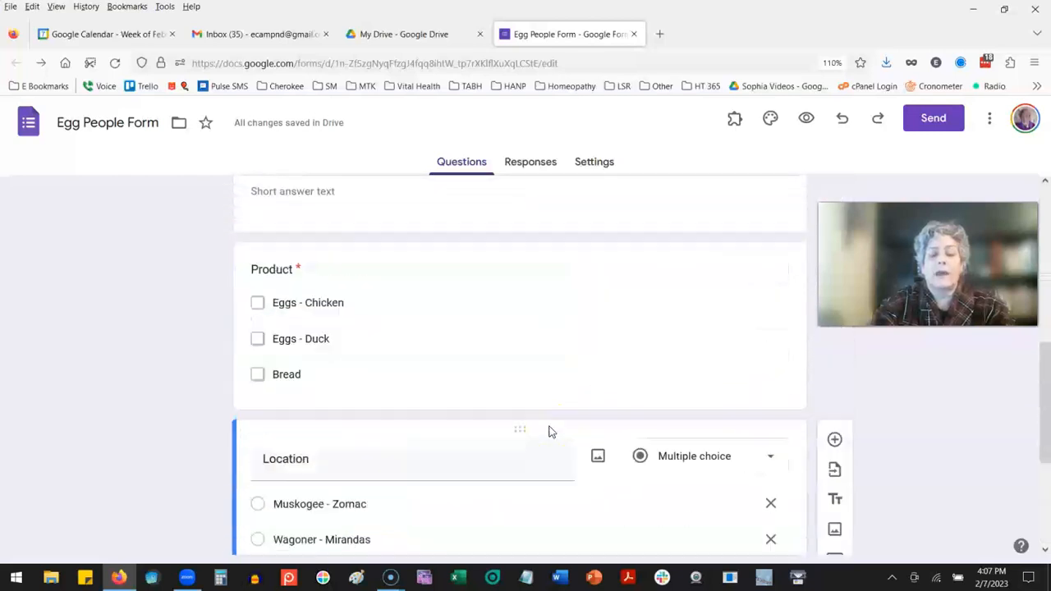
pyautogui.scroll(1, 552, 432)
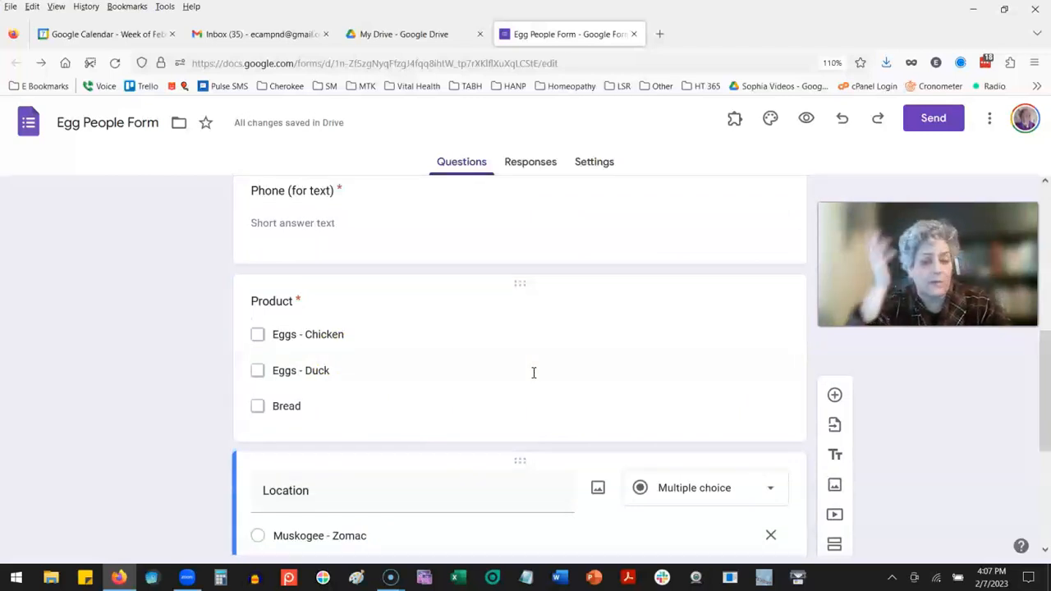
pyautogui.click(344, 334)
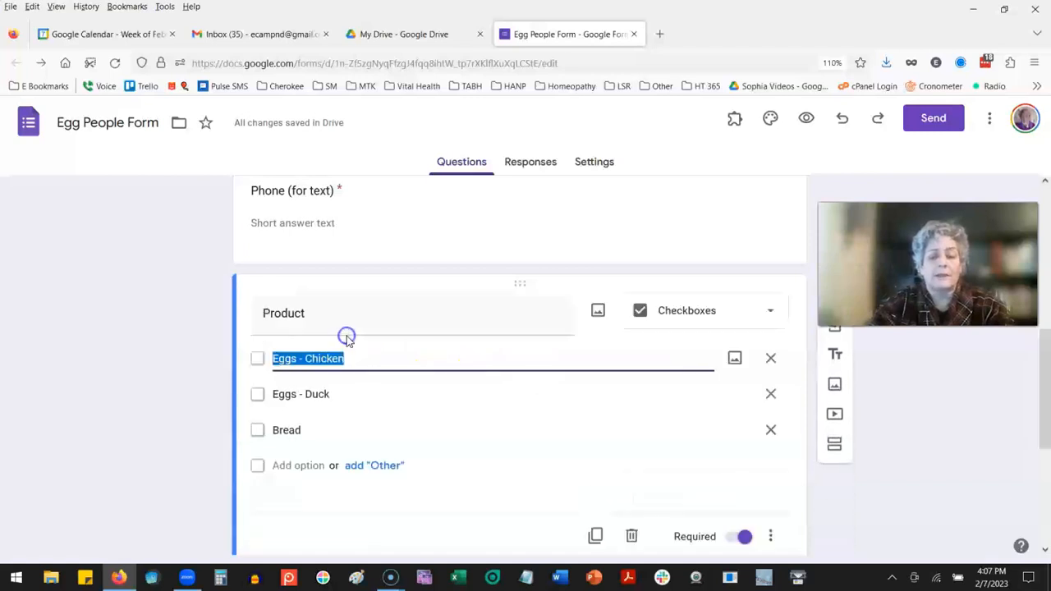
pyautogui.click(189, 402)
pyautogui.scroll(-3, 498, 481)
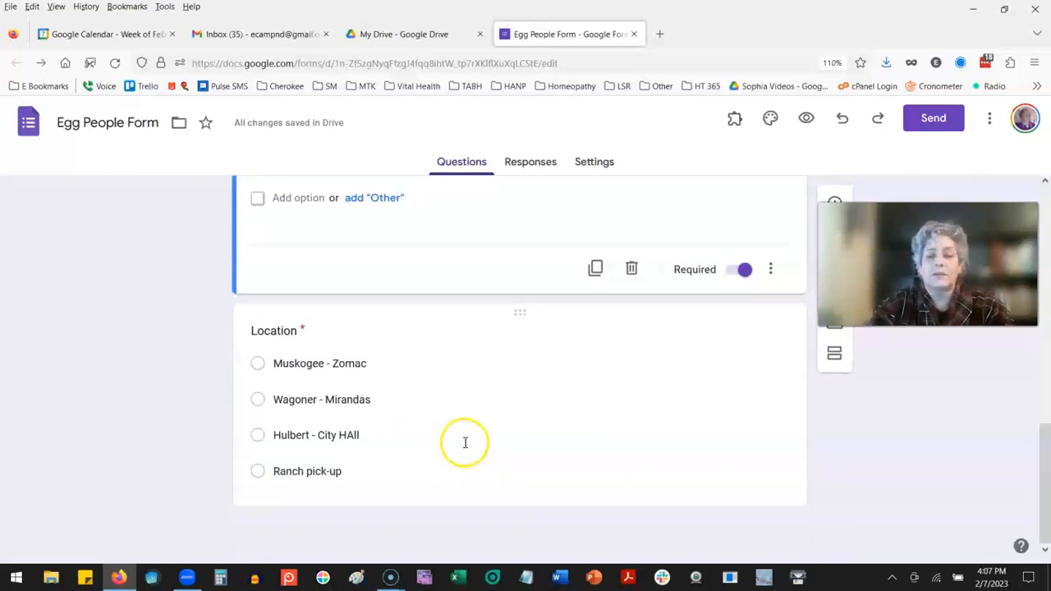
pyautogui.moveTo(902, 298); pyautogui.dragTo(901, 527)
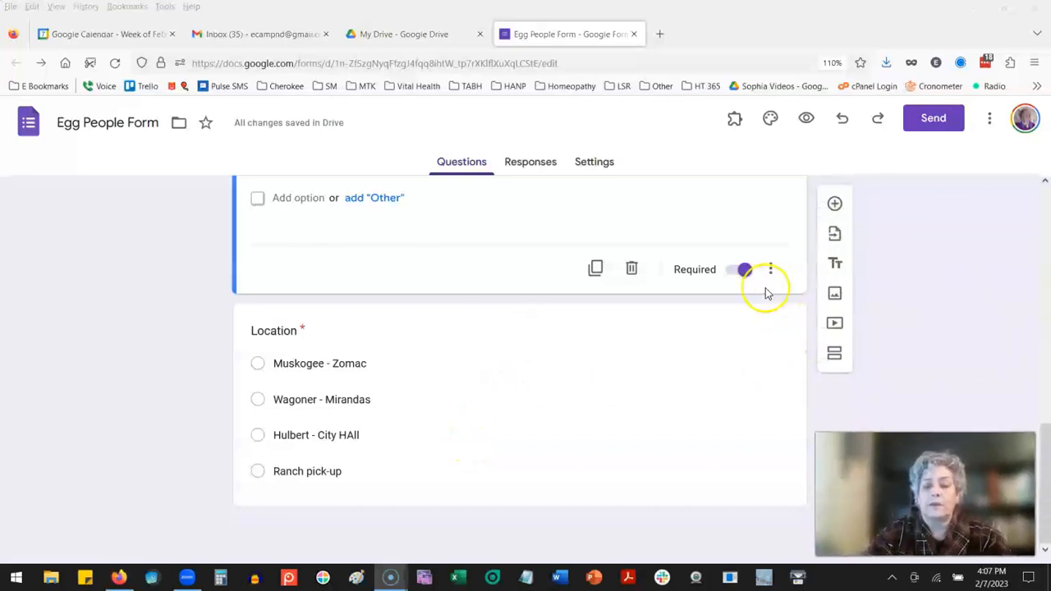
pyautogui.scroll(10, 756, 272)
pyautogui.scroll(3, 757, 271)
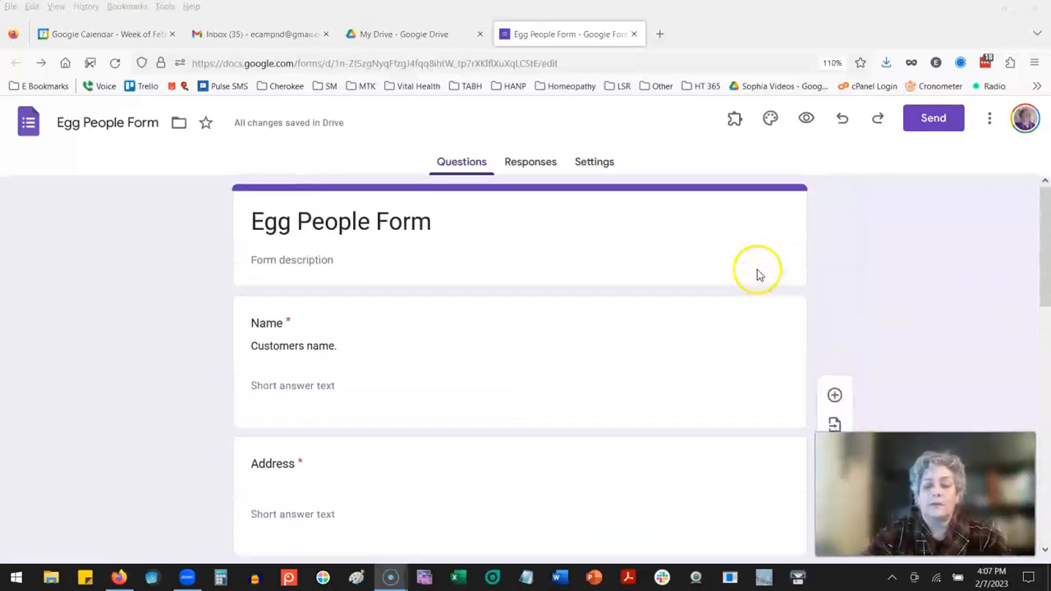
# Step: Link the form's responses to a new spreadsheet named "Egg People Form (Responses)"
pyautogui.click(538, 164)
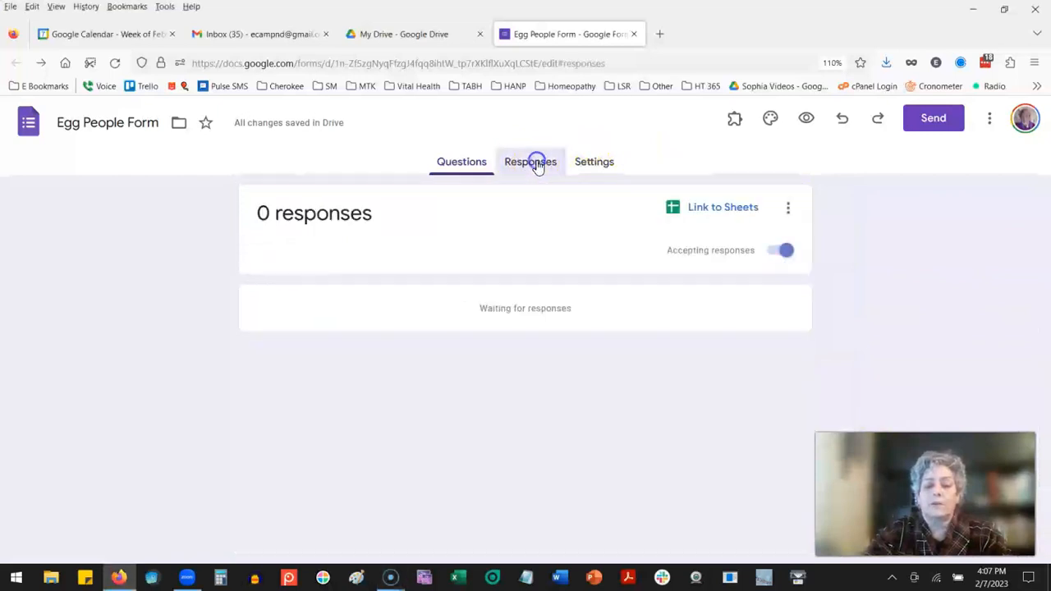
pyautogui.click(716, 208)
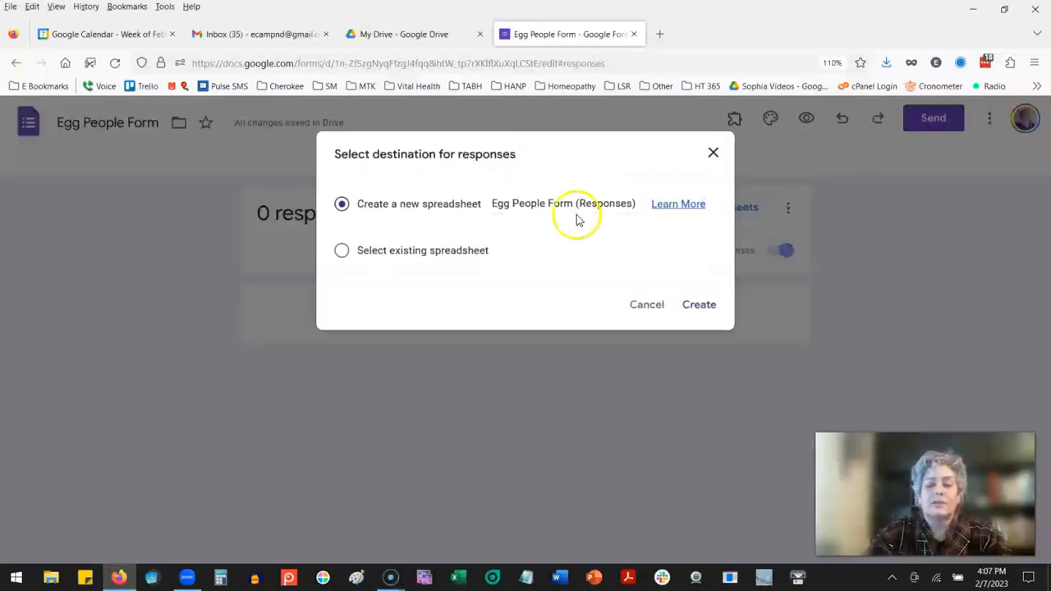
pyautogui.click(702, 305)
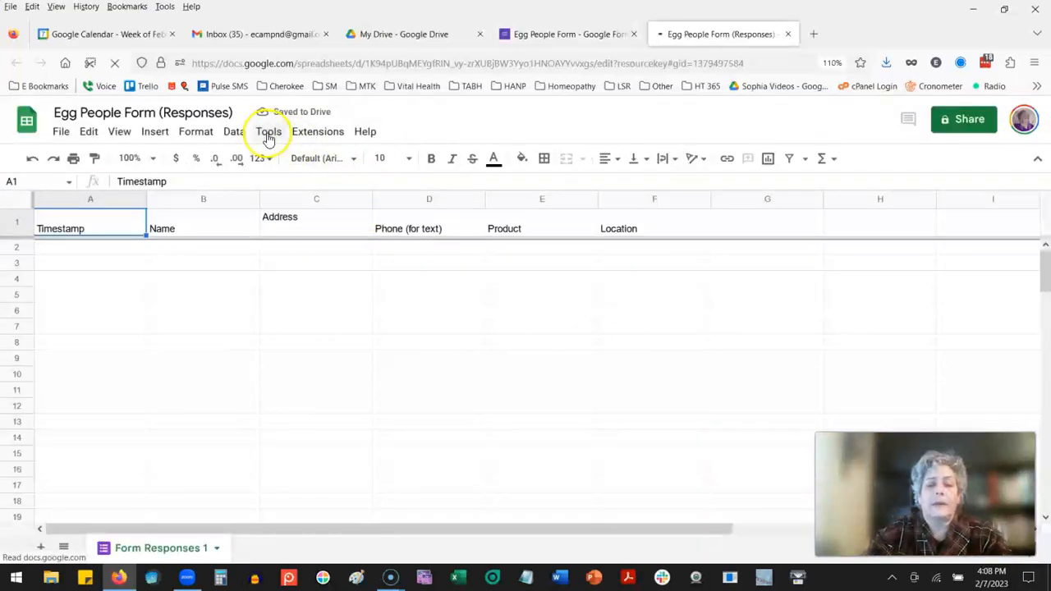
# Step: Add a notification rule to the responses spreadsheet that sends an email right away when any changes are made
pyautogui.click(271, 134)
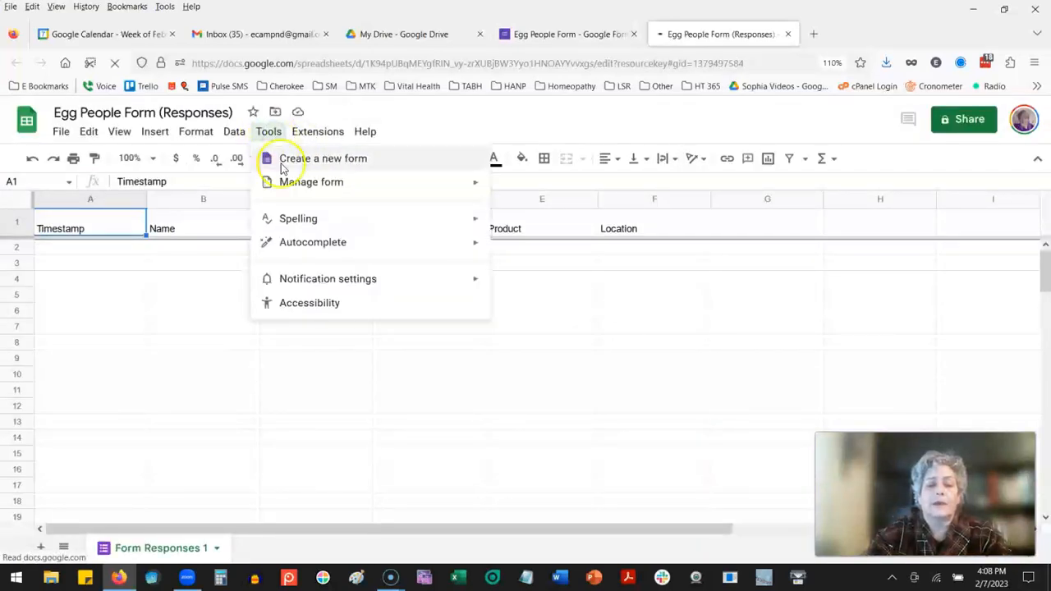
pyautogui.moveTo(309, 281)
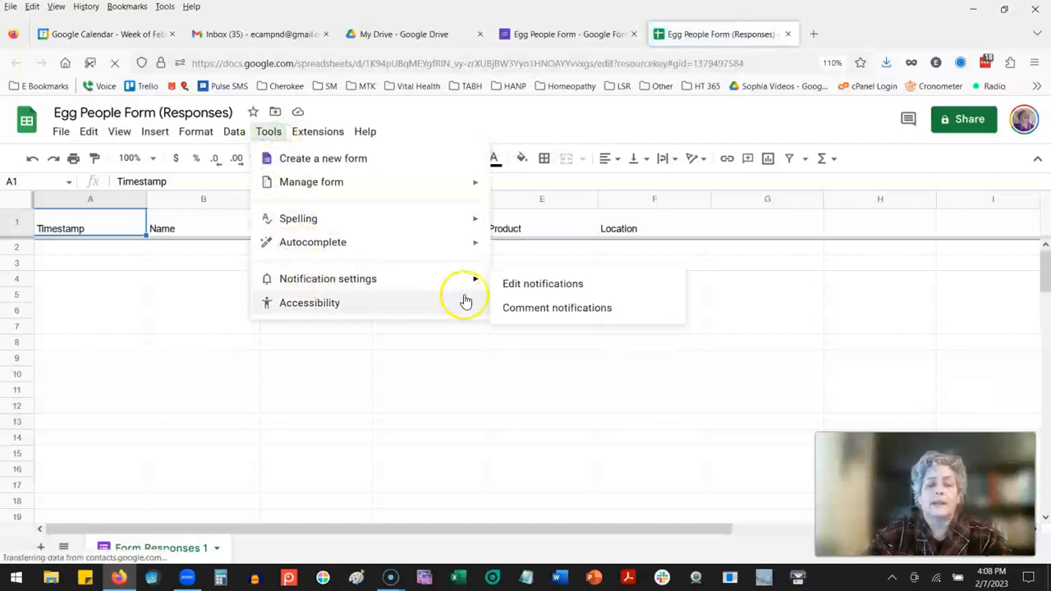
pyautogui.click(530, 288)
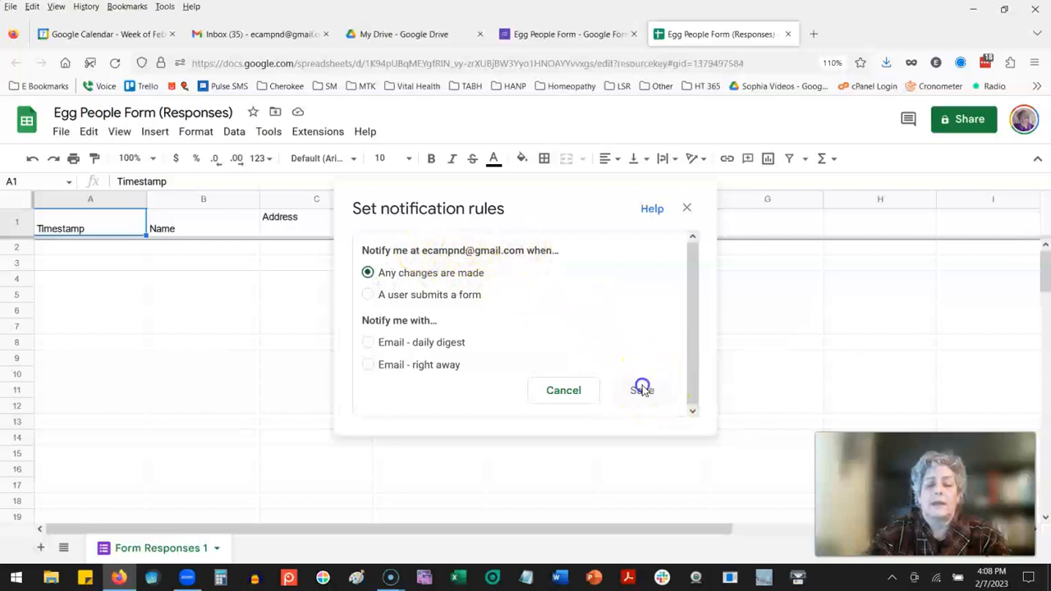
pyautogui.click(368, 365)
pyautogui.click(644, 395)
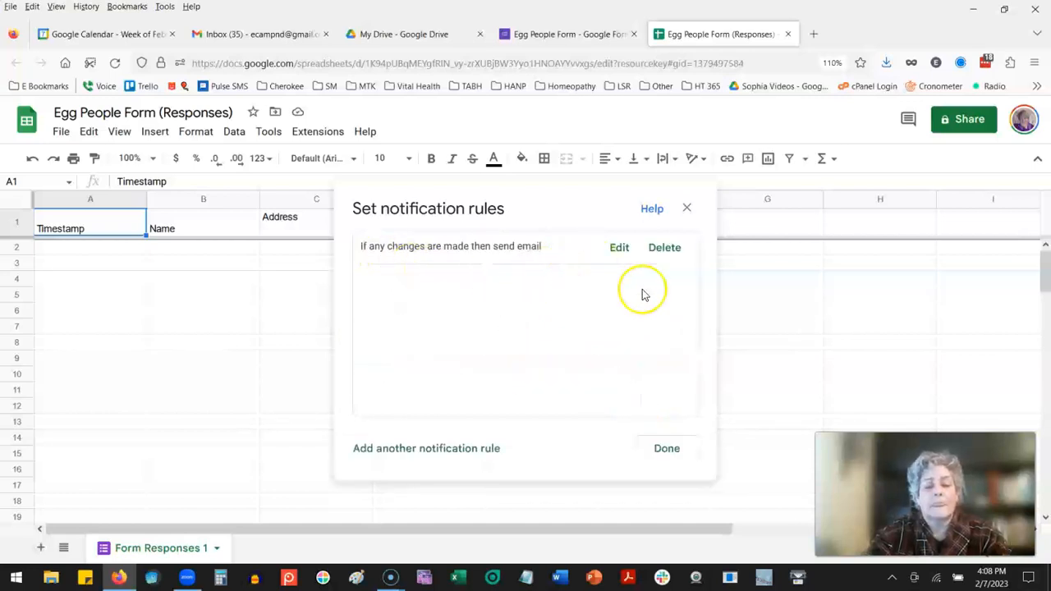
pyautogui.click(667, 448)
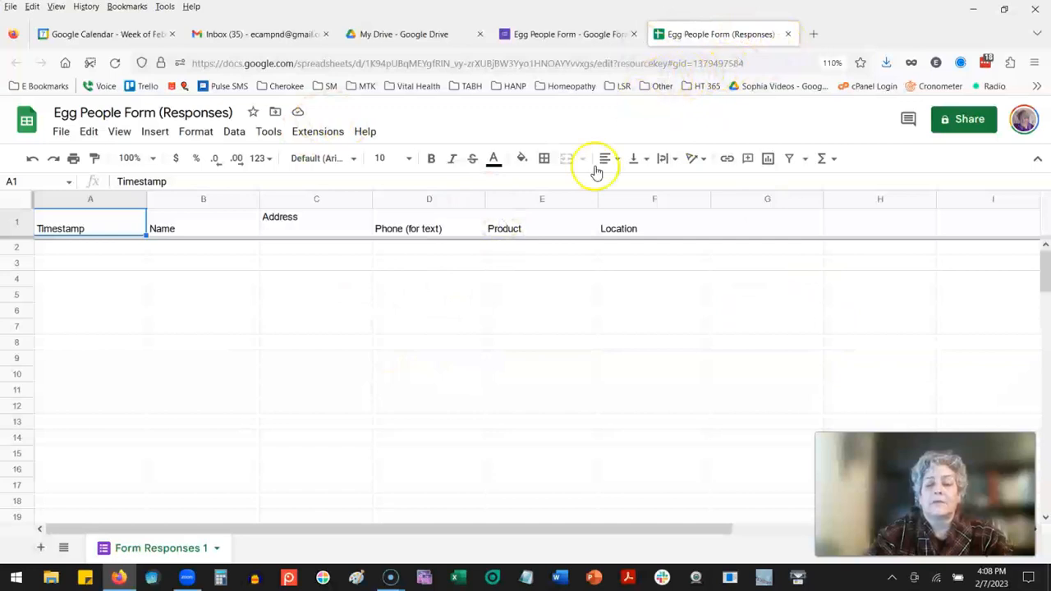
# Step: Return to the Egg People Form and copy its shareable link as a shortened URL
pyautogui.click(602, 52)
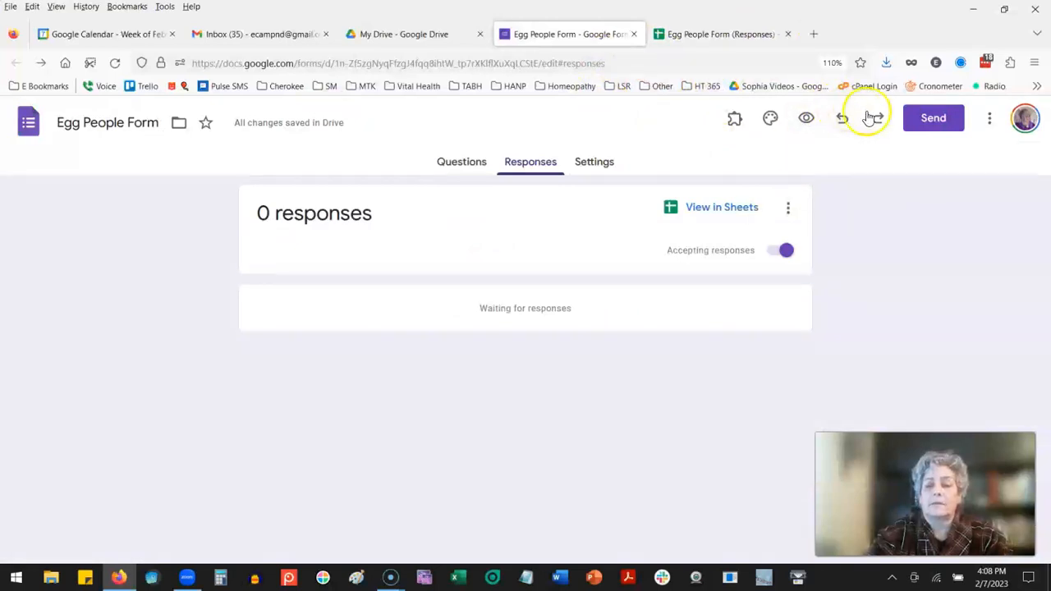
pyautogui.click(931, 122)
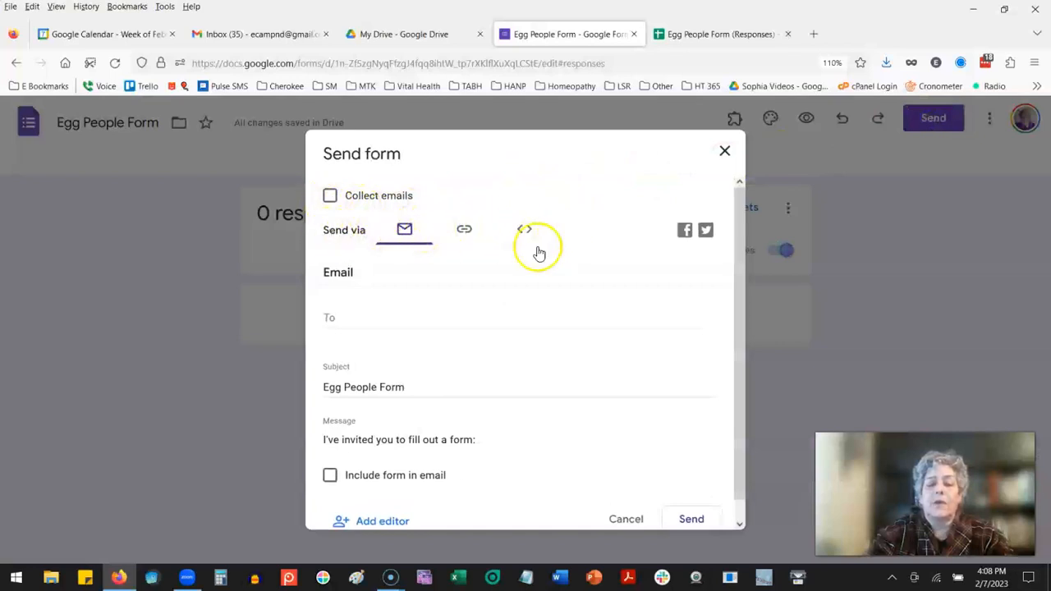
pyautogui.click(464, 230)
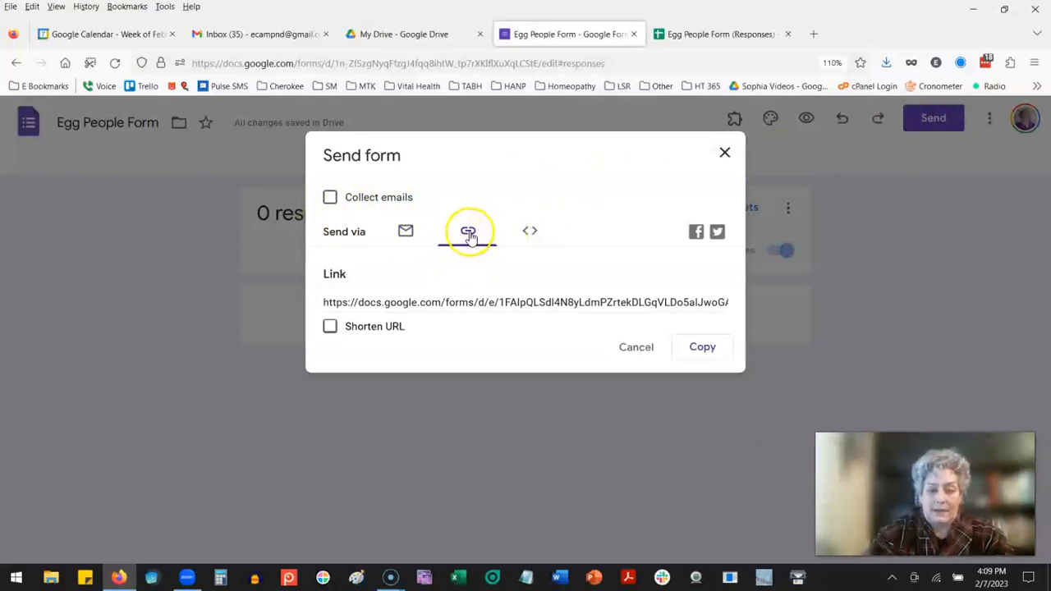
pyautogui.click(331, 328)
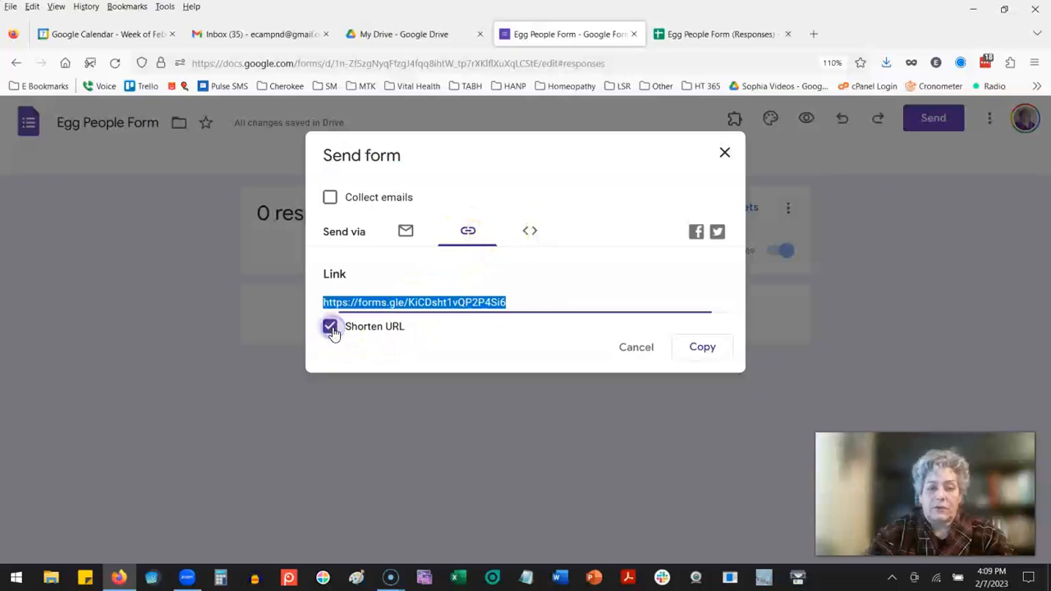
pyautogui.click(701, 346)
# Step: Switch to Notepad, paste the form link with the note "link form", then return to the form and close its sending dialog
pyautogui.click(526, 578)
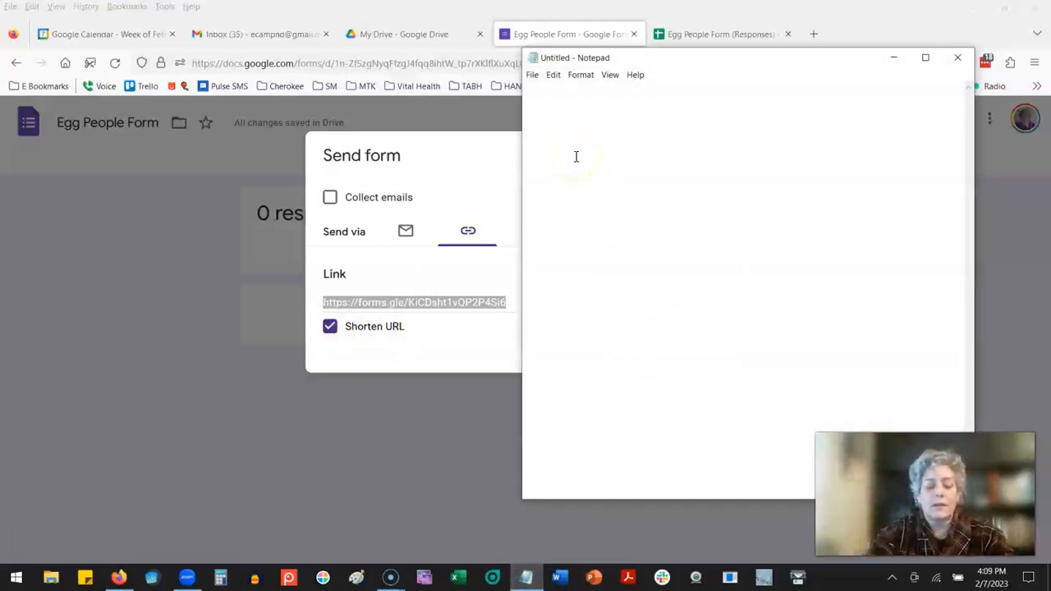
pyautogui.hotkey('ctrl', 'v')
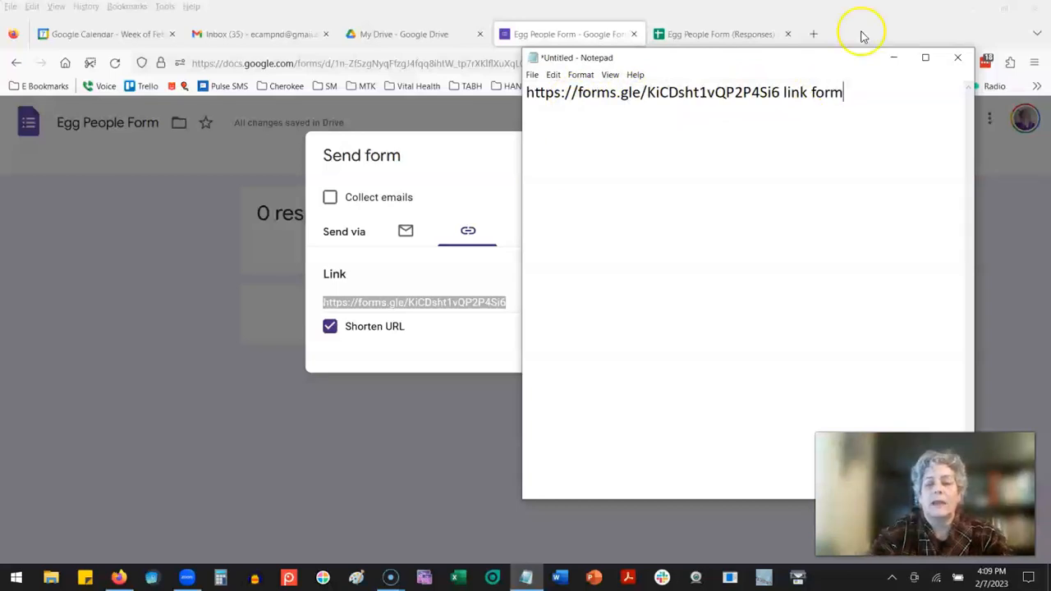
pyautogui.click(894, 59)
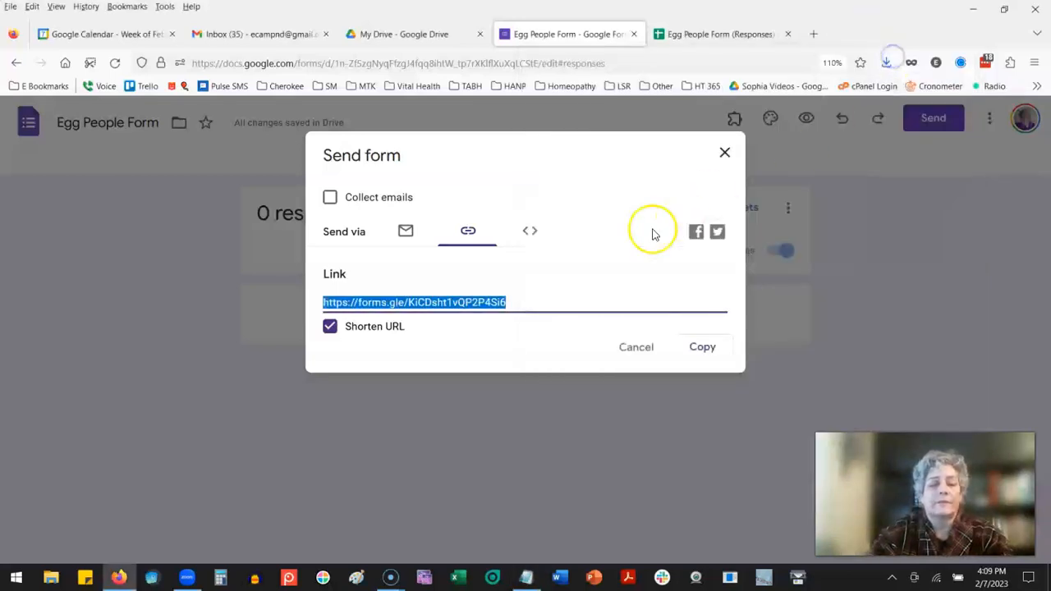
pyautogui.click(725, 155)
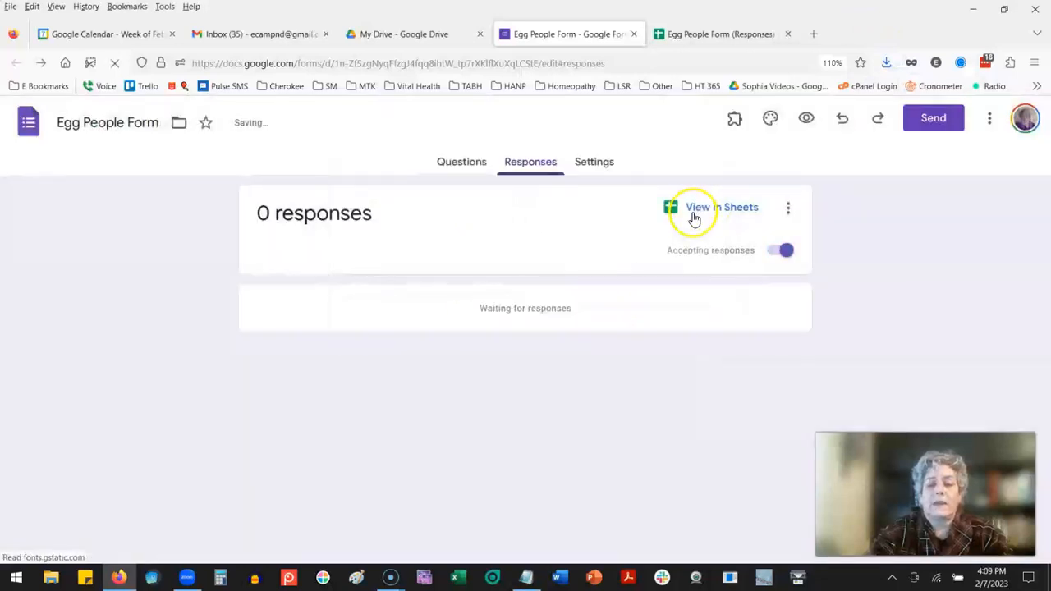
# Step: Open the copied form link in a new browser tab
pyautogui.click(816, 35)
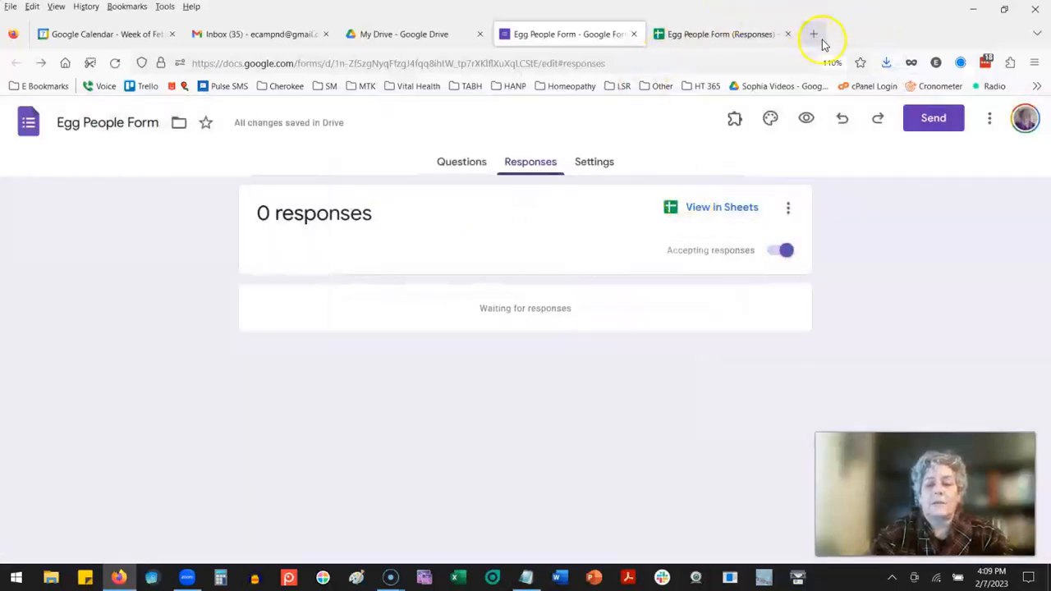
pyautogui.click(278, 63)
pyautogui.hotkey('ctrl', 'v')
pyautogui.press('Return')
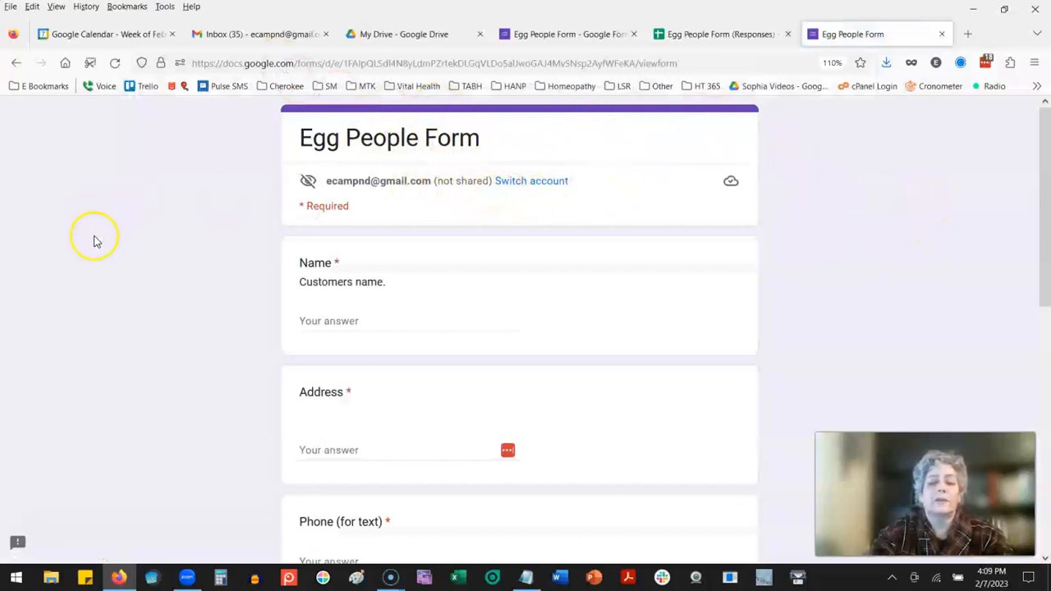
# Step: Fill in a test customer name and enter 1 as both the address and the phone answer
pyautogui.click(305, 319)
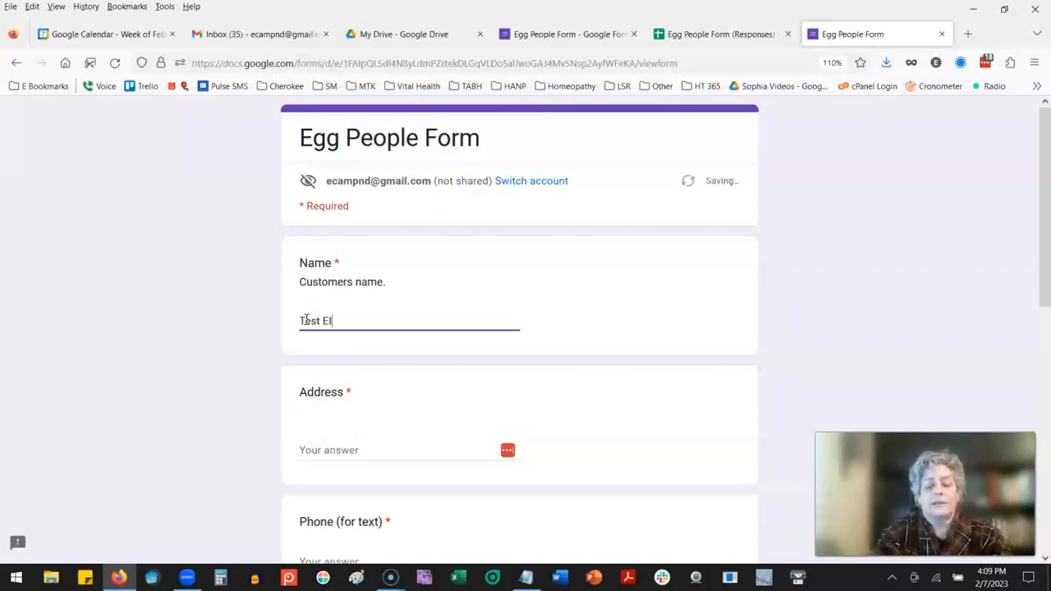
pyautogui.press('Tab')
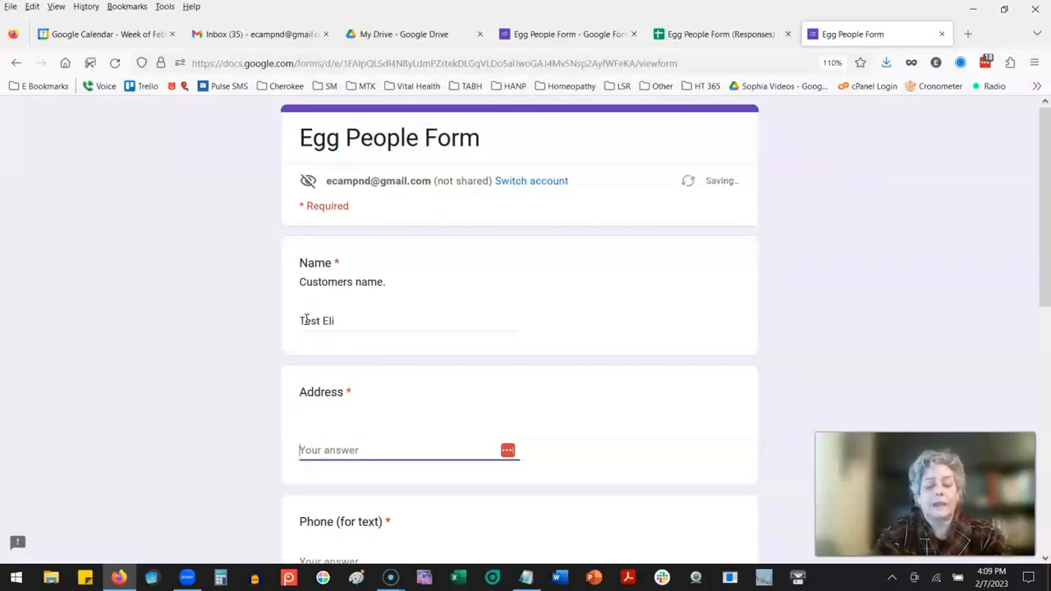
pyautogui.write('1')
pyautogui.press('Tab')
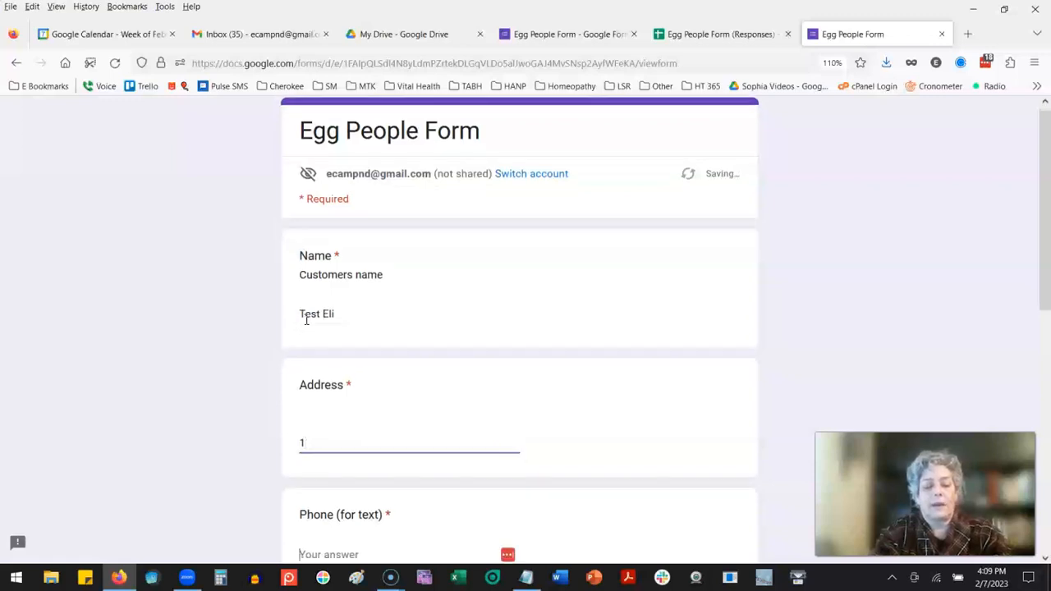
pyautogui.scroll(-3, 400, 359)
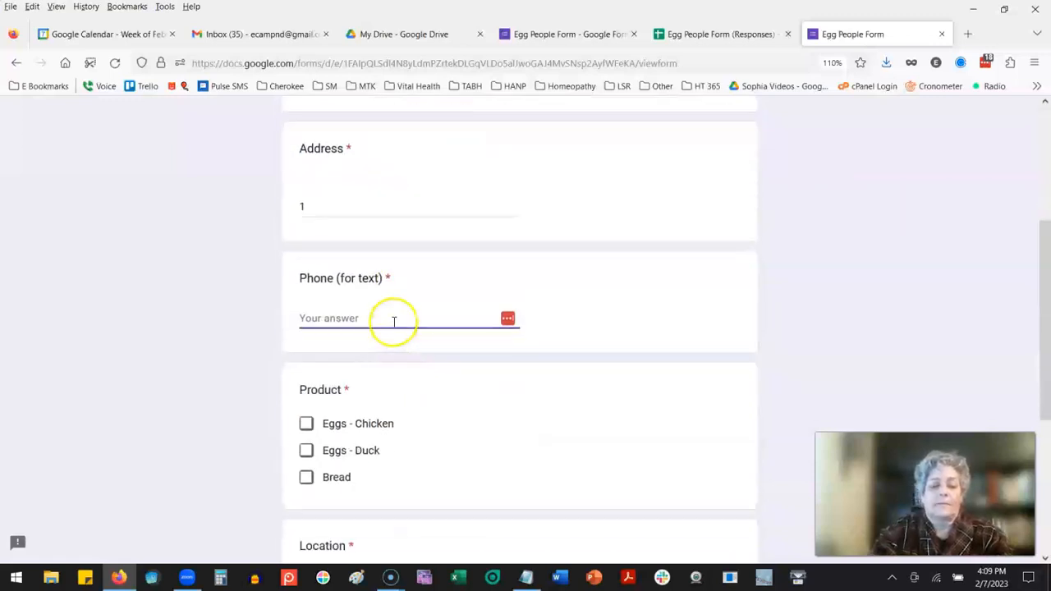
pyautogui.scroll(-2, 386, 362)
# Step: Choose "Eggs - Chicken" as the product and "Wagoner - Mirandas" as the location, and submit the test response
pyautogui.click(305, 266)
pyautogui.scroll(-2, 493, 335)
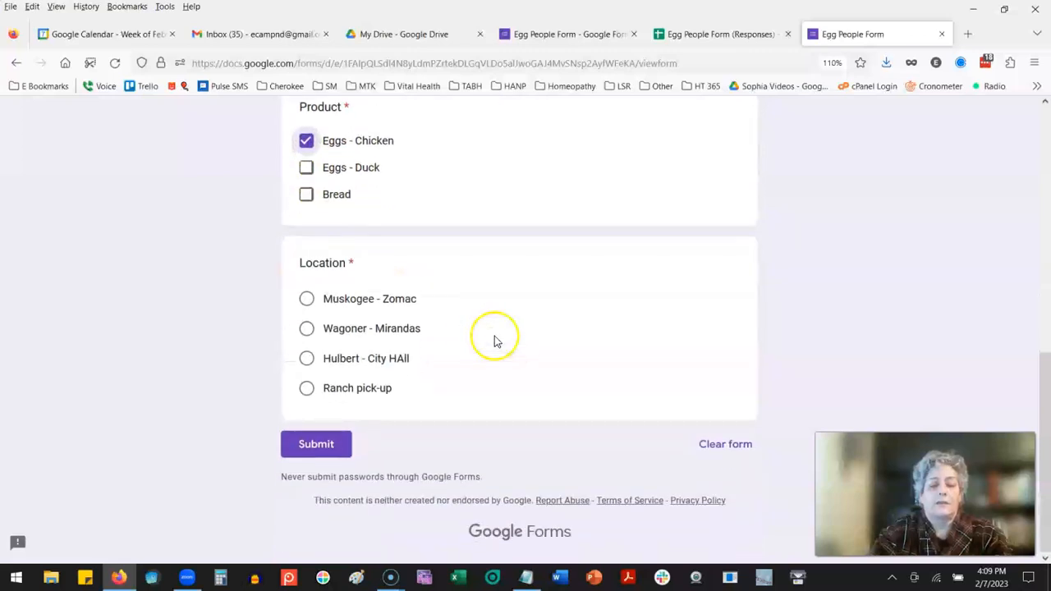
pyautogui.click(308, 331)
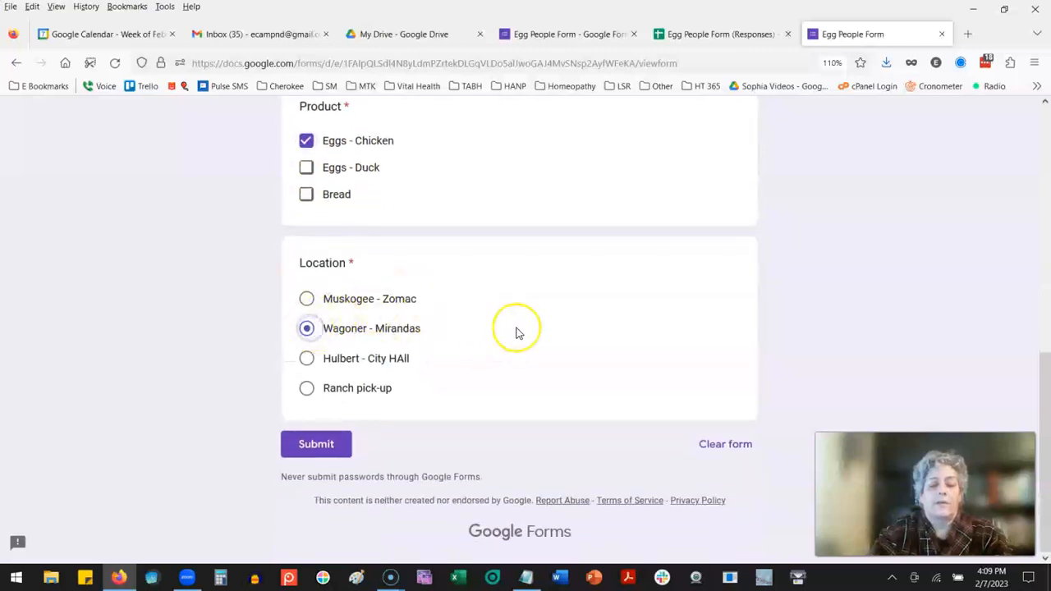
pyautogui.scroll(3, 516, 333)
pyautogui.scroll(-2, 516, 333)
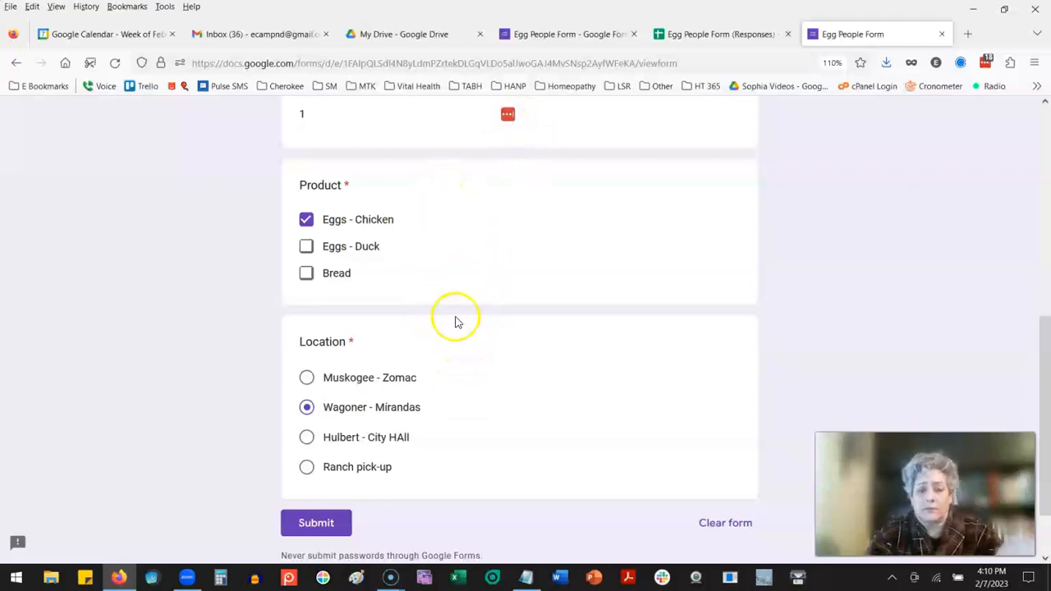
pyautogui.click(317, 531)
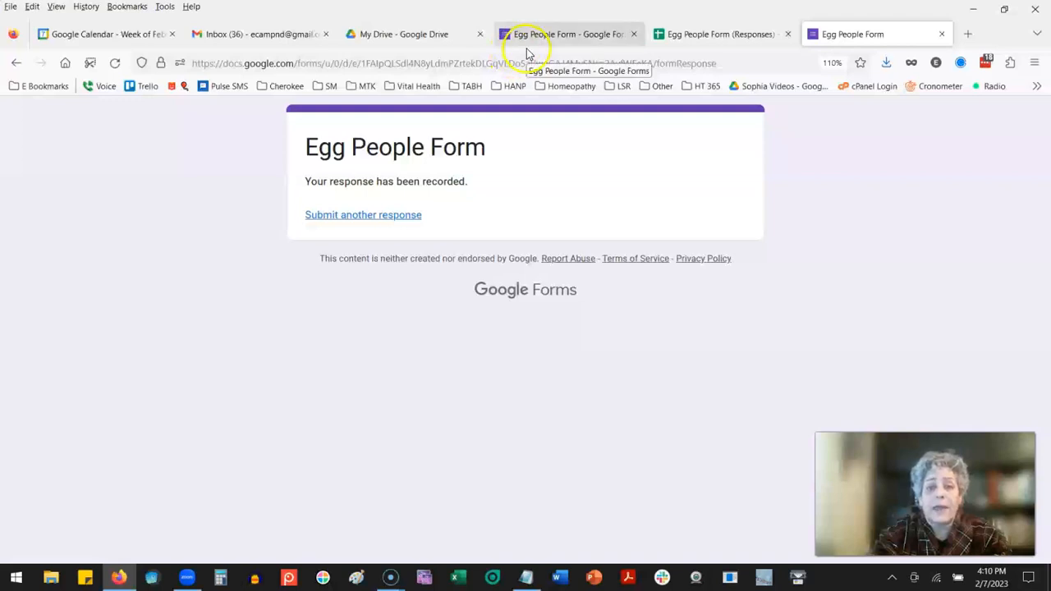
# Step: Check the submitted test response in the "Egg People Form (Responses)" spreadsheet, then close the spreadsheet
pyautogui.click(732, 36)
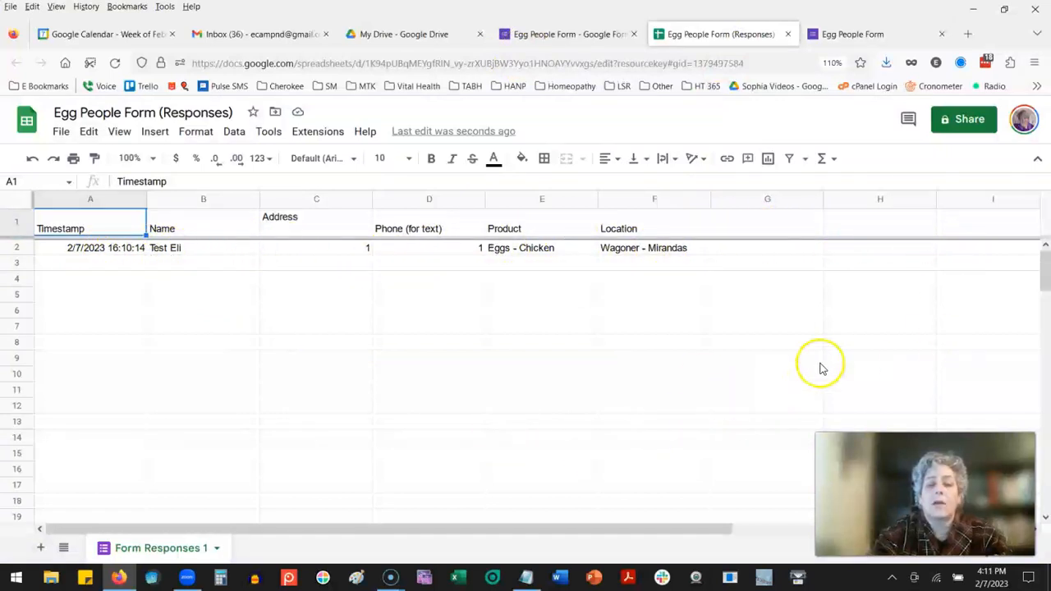
pyautogui.click(749, 248)
pyautogui.click(876, 247)
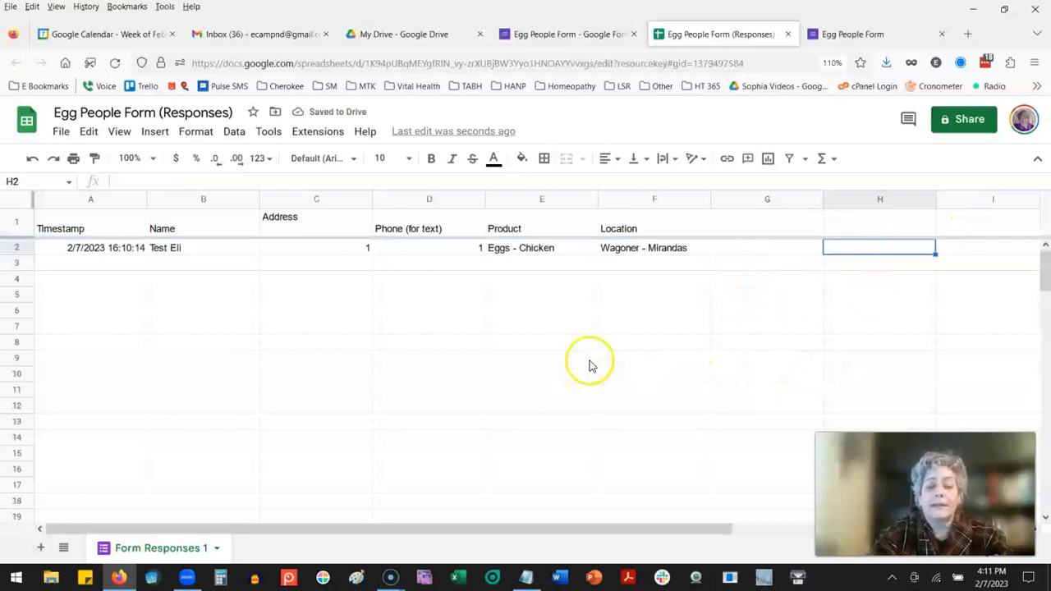
pyautogui.click(789, 35)
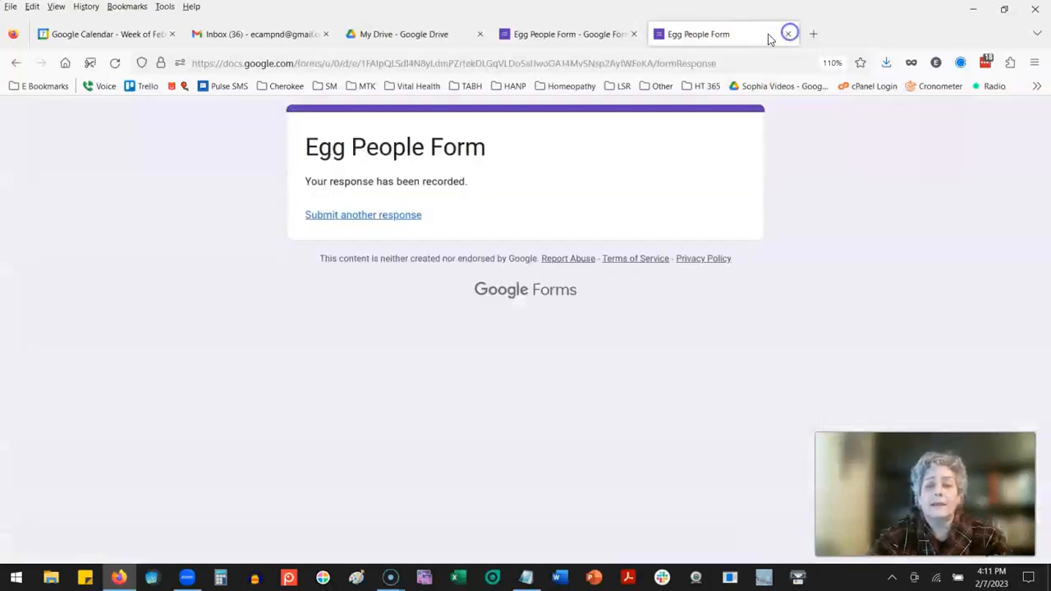
# Step: Close the submitted test form and open the "Egg People Form (Responses)" spreadsheet by searching Google Drive for "egg people"
pyautogui.click(789, 36)
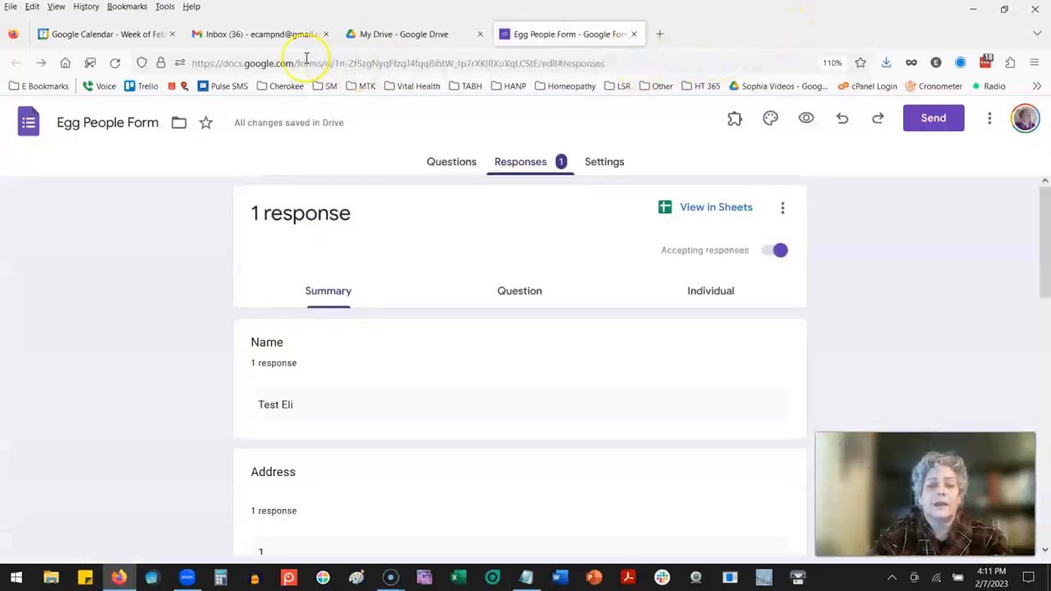
pyautogui.click(348, 31)
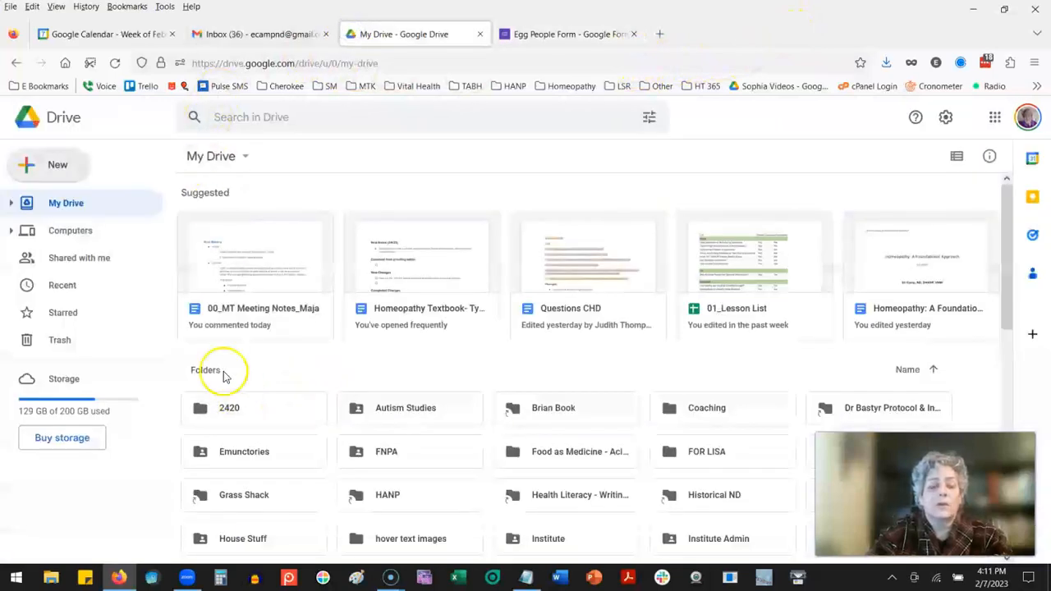
pyautogui.click(271, 118)
pyautogui.write('egg ')
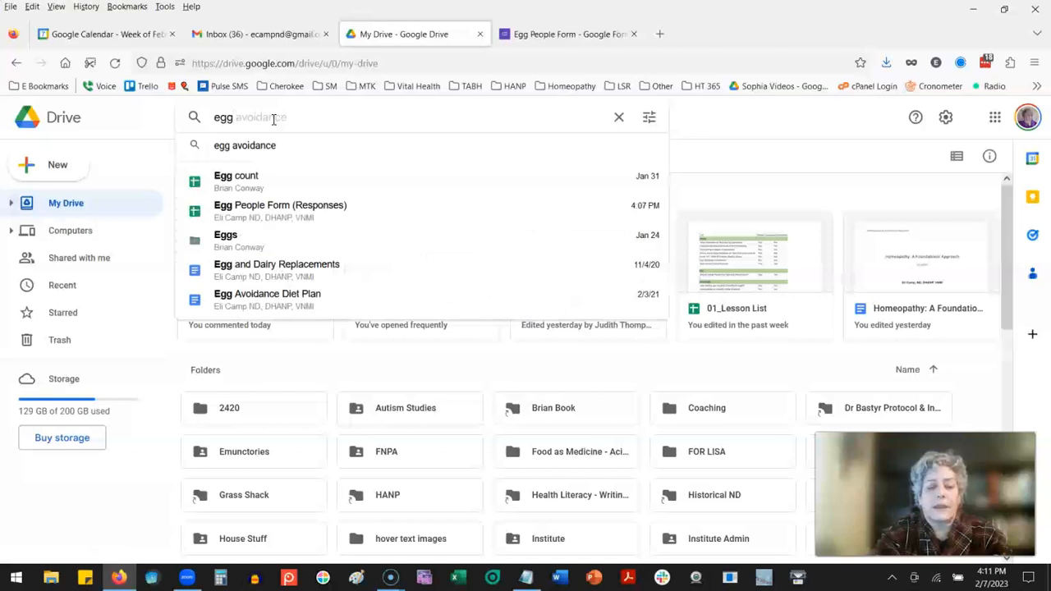
pyautogui.write('for')
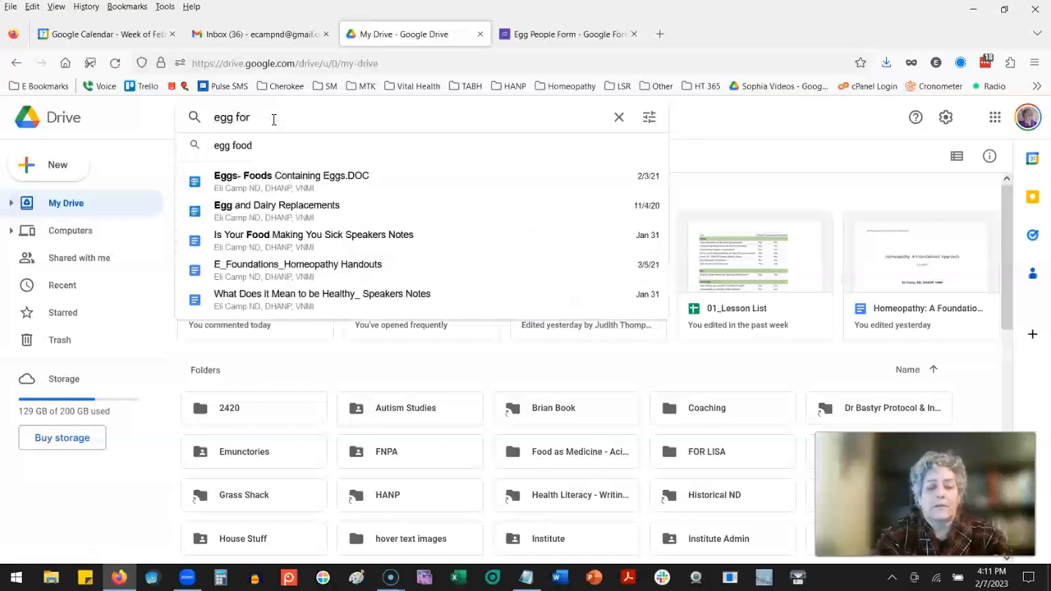
pyautogui.press('BackSpace')
pyautogui.press('BackSpace')
pyautogui.press('BackSpace')
pyautogui.write('people')
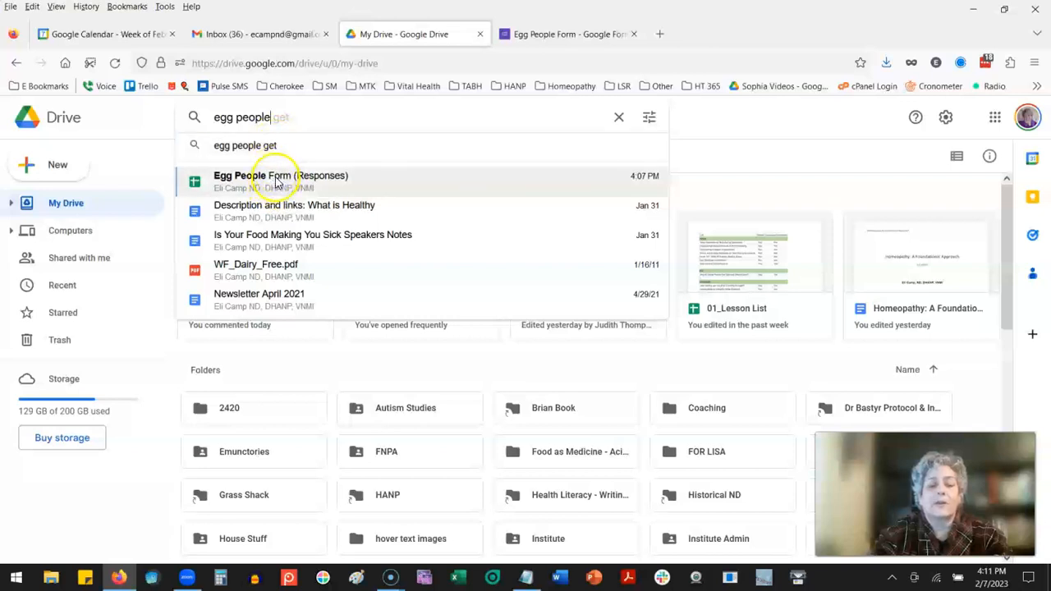
pyautogui.click(277, 184)
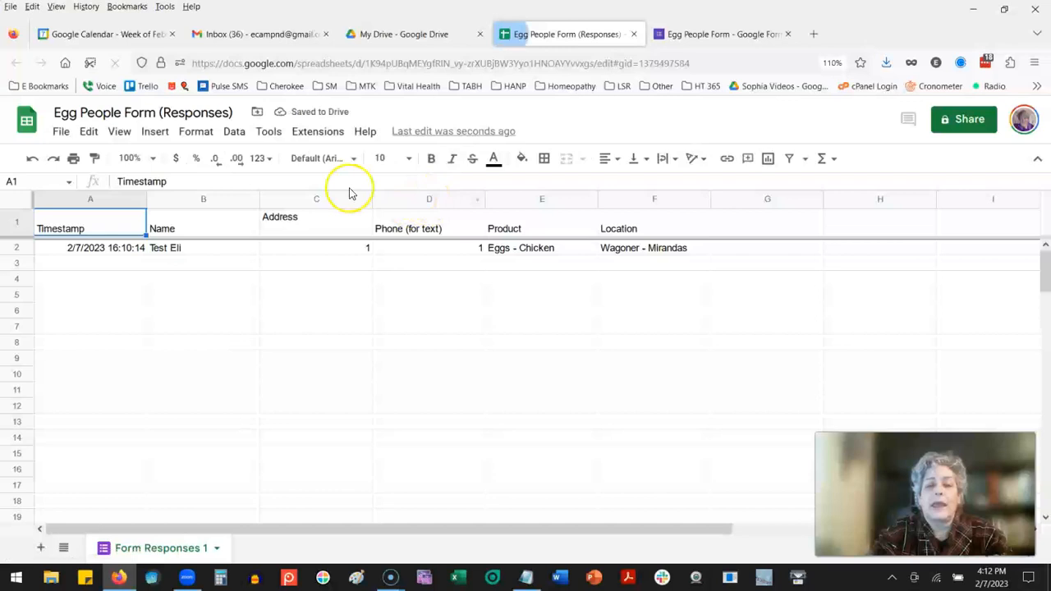
# Step: Bring up the options for managing the form linked to the responses spreadsheet
pyautogui.click(266, 136)
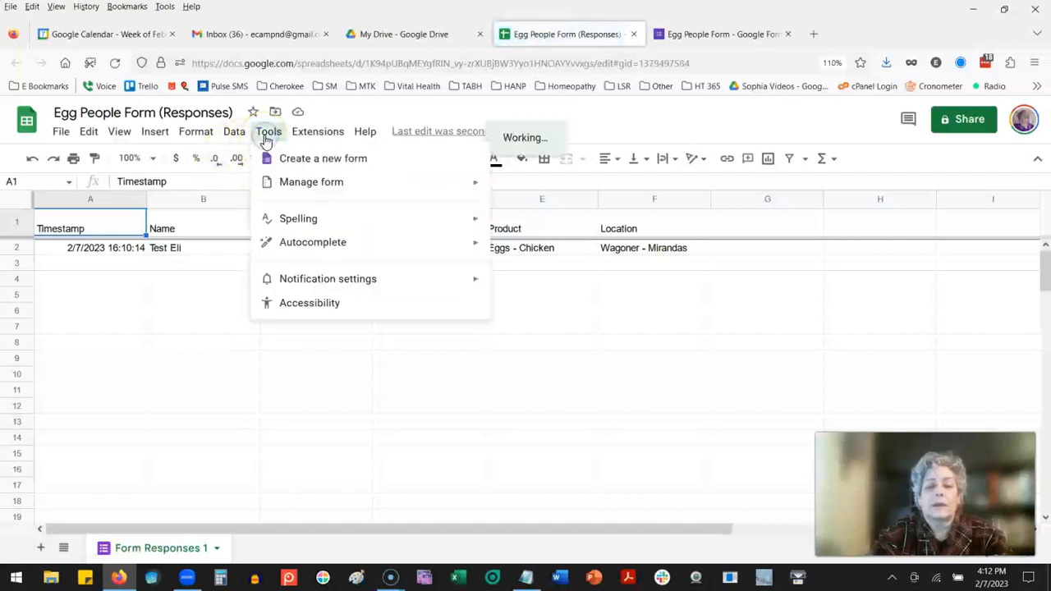
pyautogui.moveTo(312, 188)
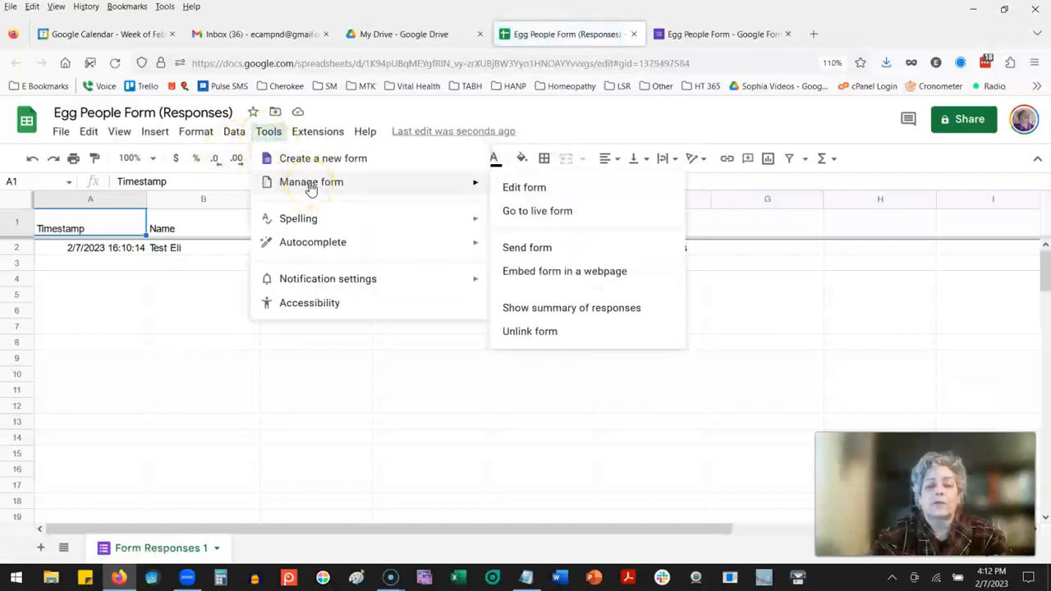